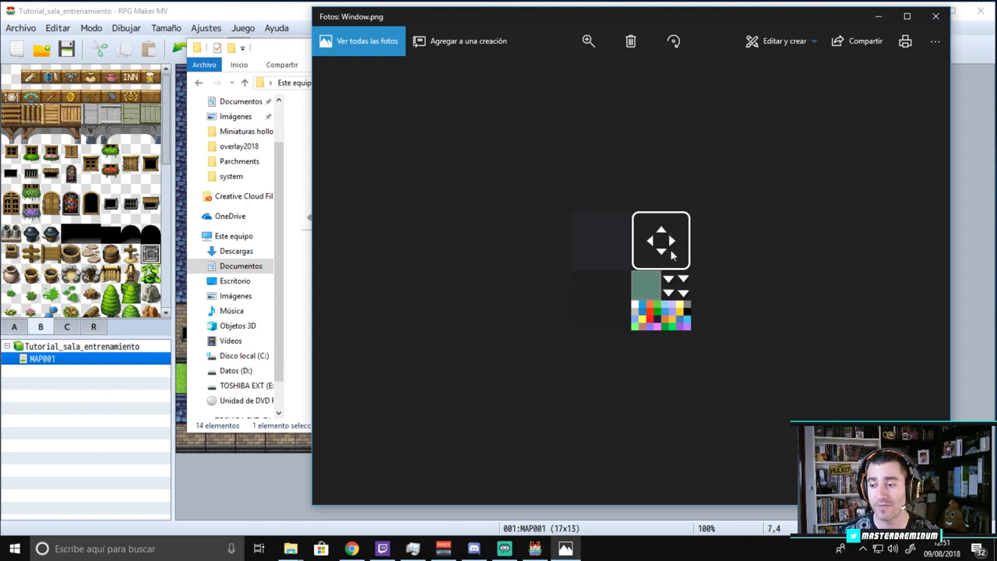
Step: Close the Window image preview and the folder view, and review the messages of event EV002 on the map
{"action": "left_click", "coordinate": [936, 16]}
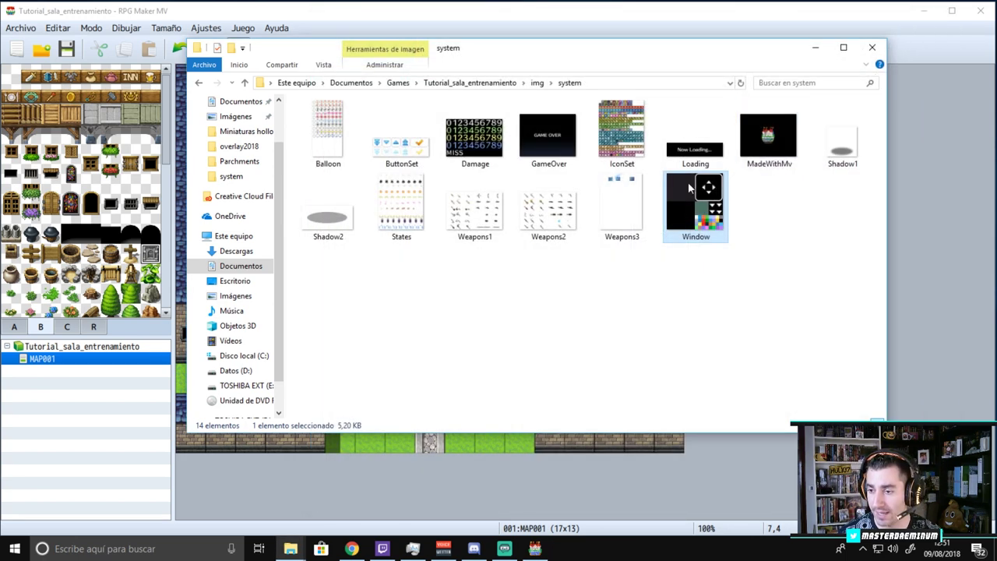
{"action": "left_click", "coordinate": [409, 467]}
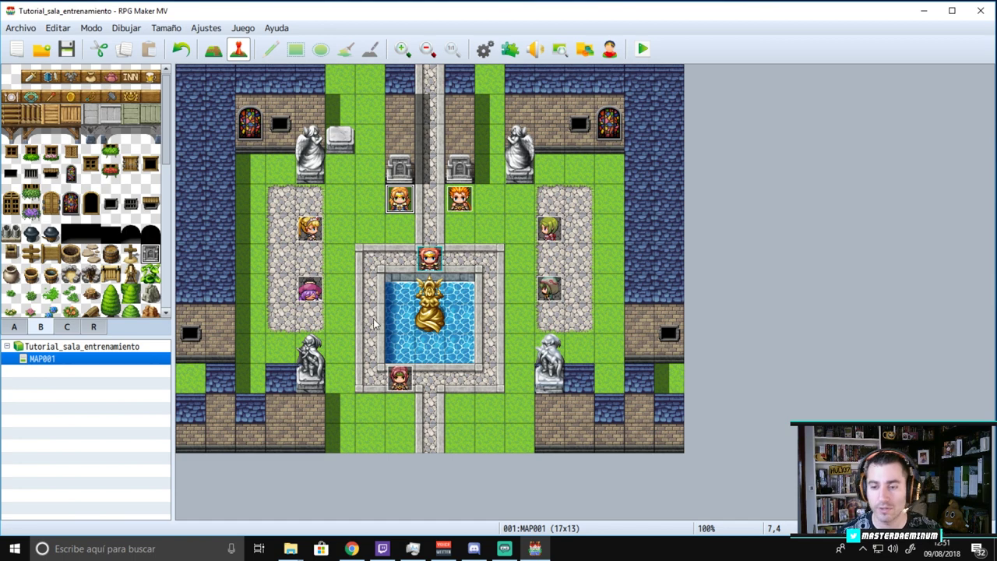
{"action": "double_click", "coordinate": [464, 201]}
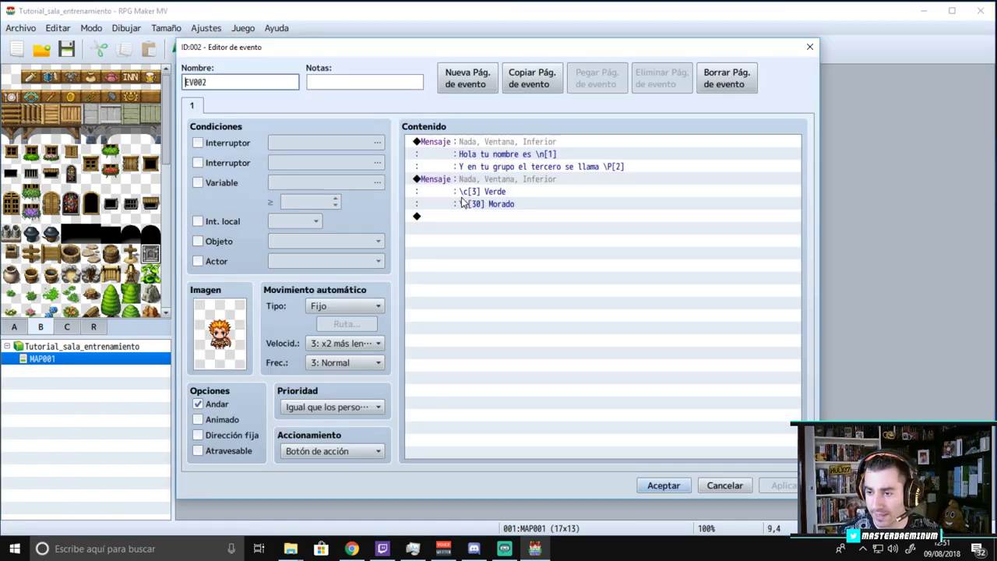
{"action": "left_click", "coordinate": [544, 158]}
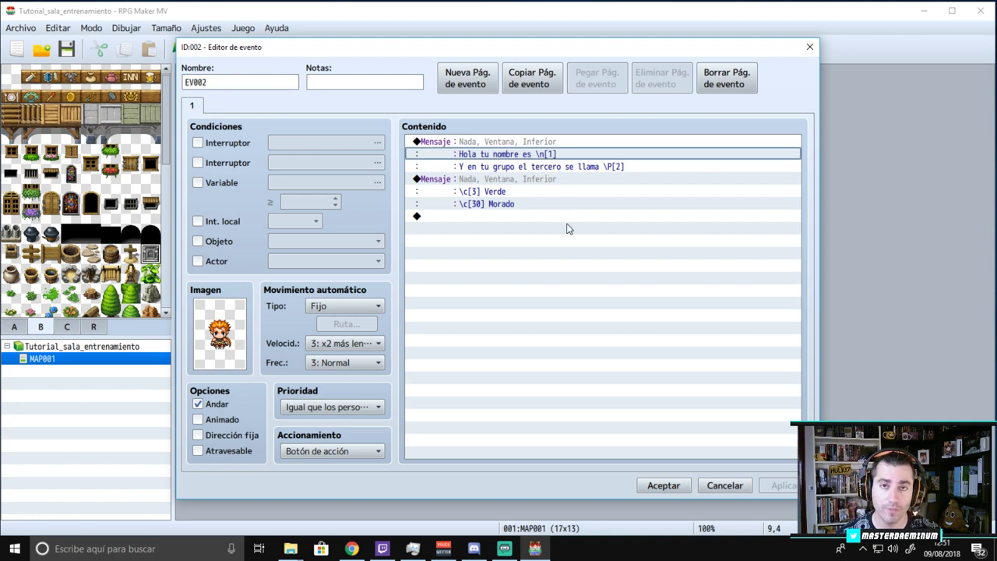
{"action": "left_click", "coordinate": [678, 485]}
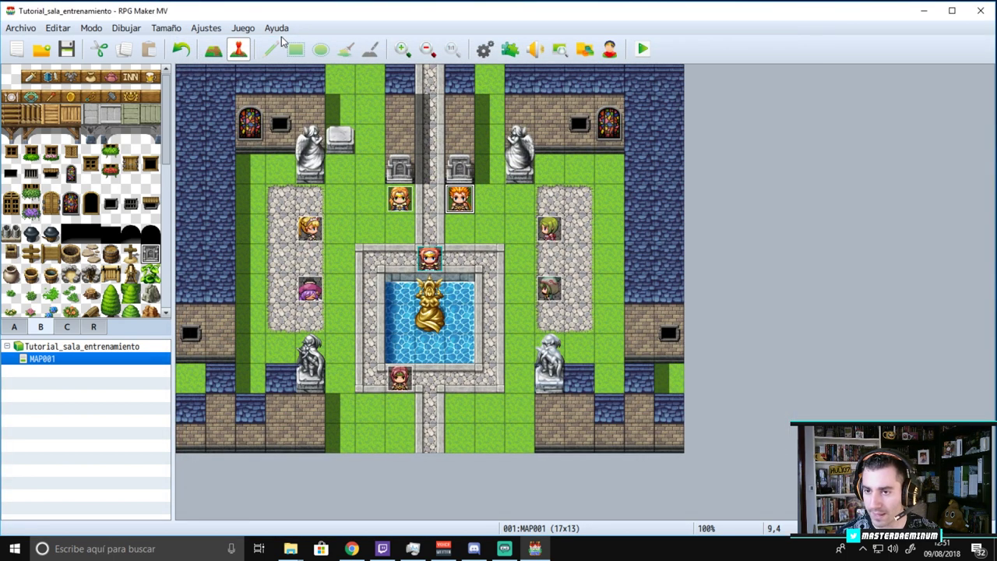
Step: Review the actor list in the database and the colour-code messages of event EV001
{"action": "left_click", "coordinate": [240, 29]}
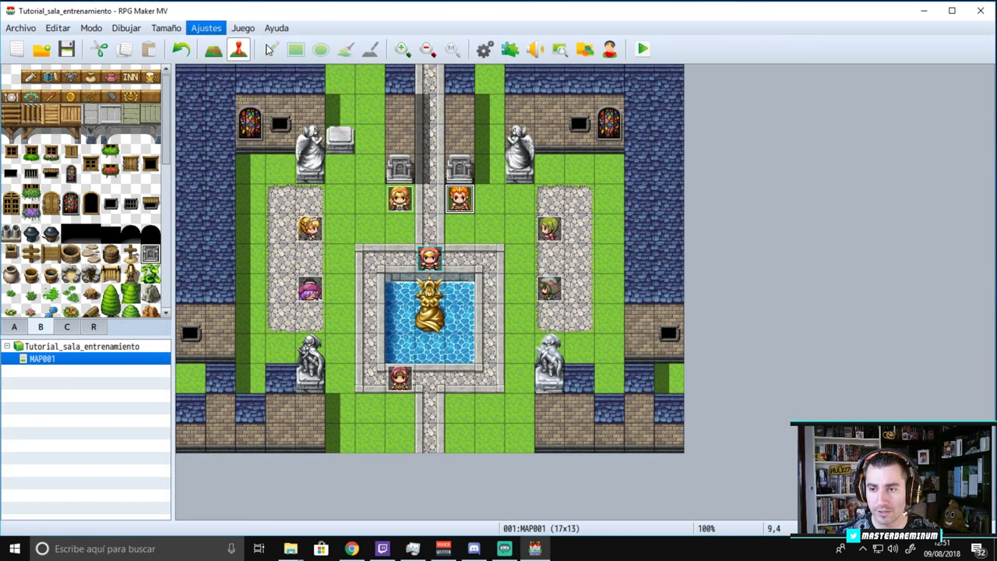
{"action": "left_click", "coordinate": [483, 48]}
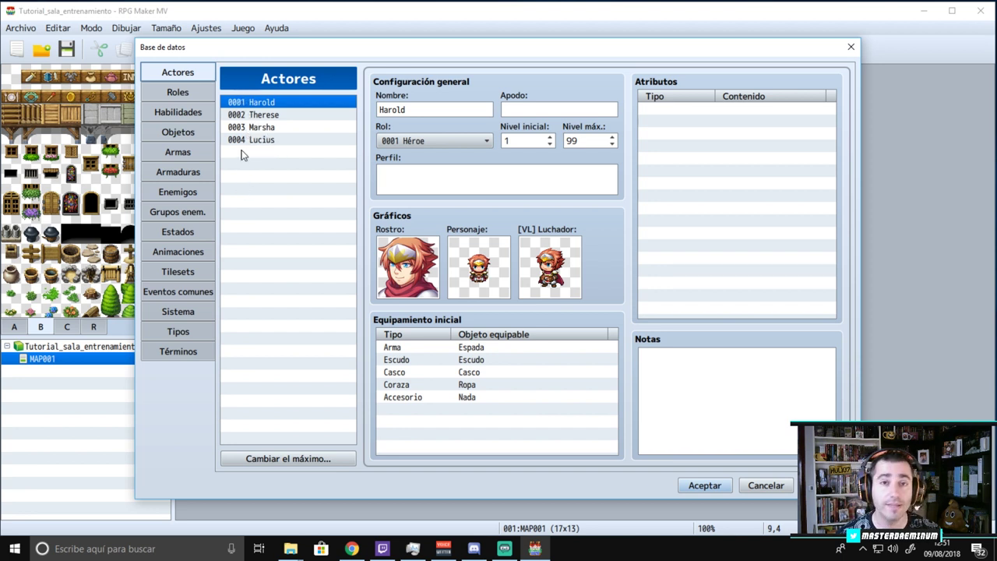
{"action": "left_click", "coordinate": [704, 485]}
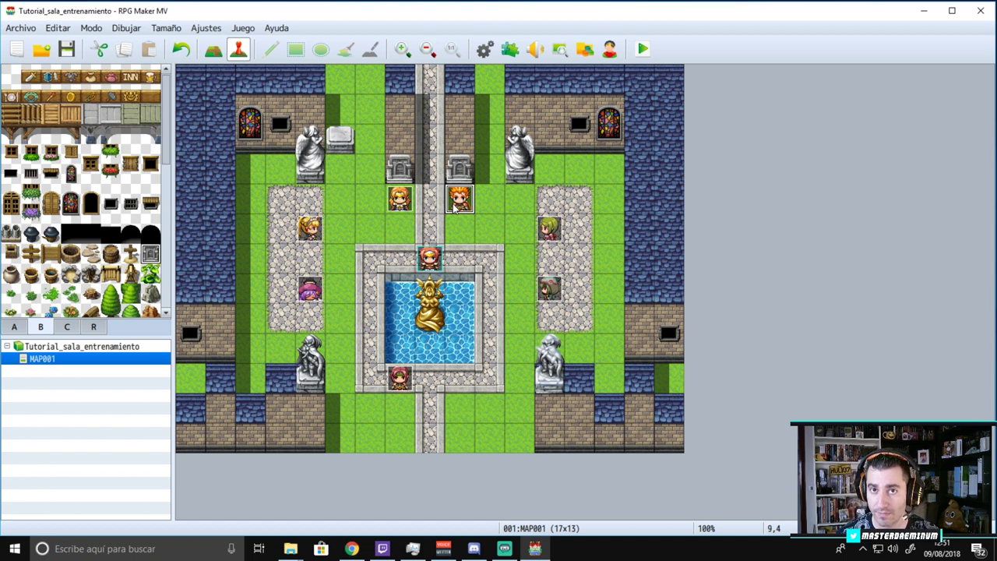
{"action": "double_click", "coordinate": [400, 201]}
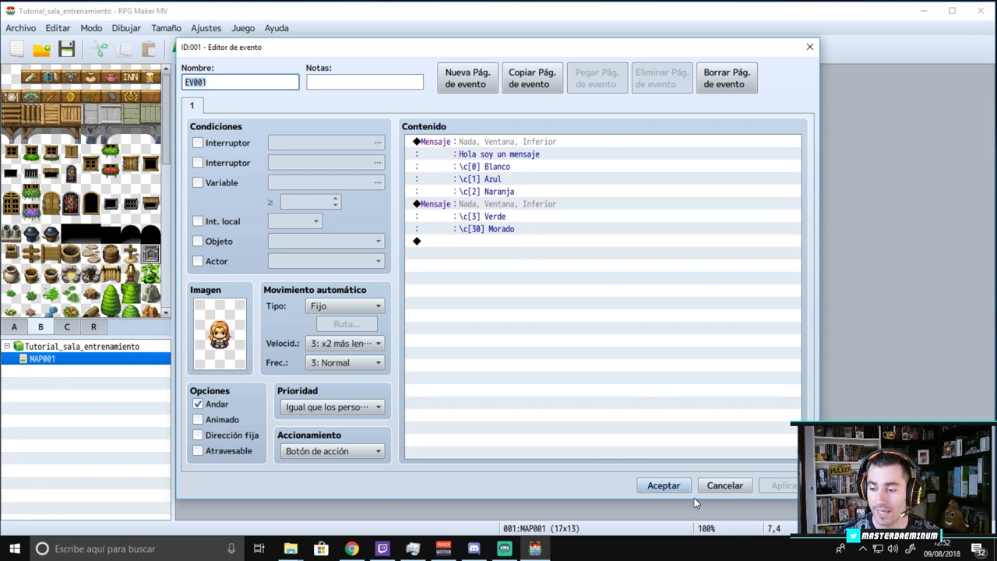
{"action": "left_click", "coordinate": [651, 485]}
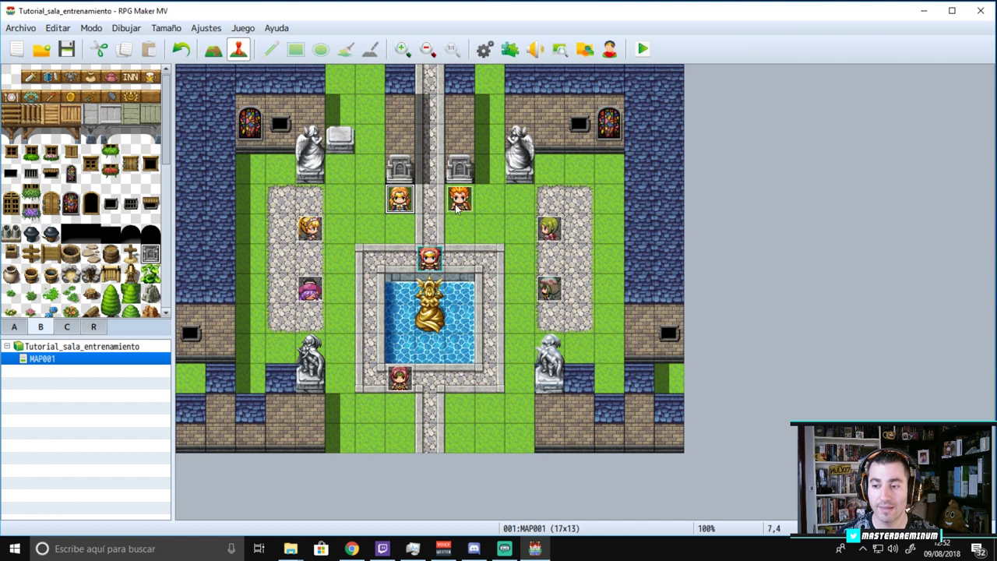
Step: Delete the second message, with the Verde and Morado colour lines, from event EV002 and save the event
{"action": "double_click", "coordinate": [458, 201]}
{"action": "left_click", "coordinate": [512, 166]}
{"action": "left_click", "coordinate": [514, 155]}
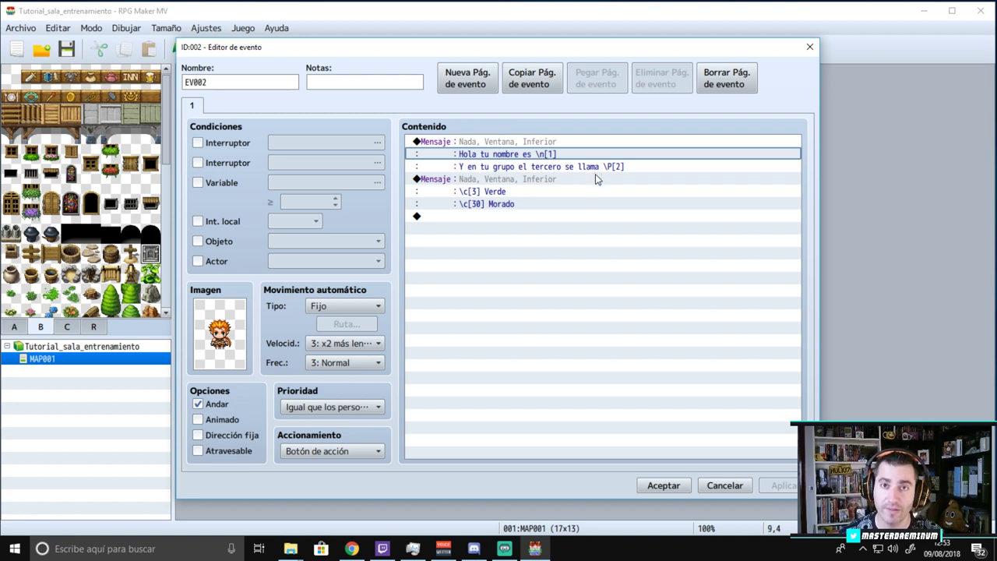
{"action": "left_click", "coordinate": [525, 190]}
{"action": "key", "text": "Delete"}
{"action": "left_click", "coordinate": [663, 485]}
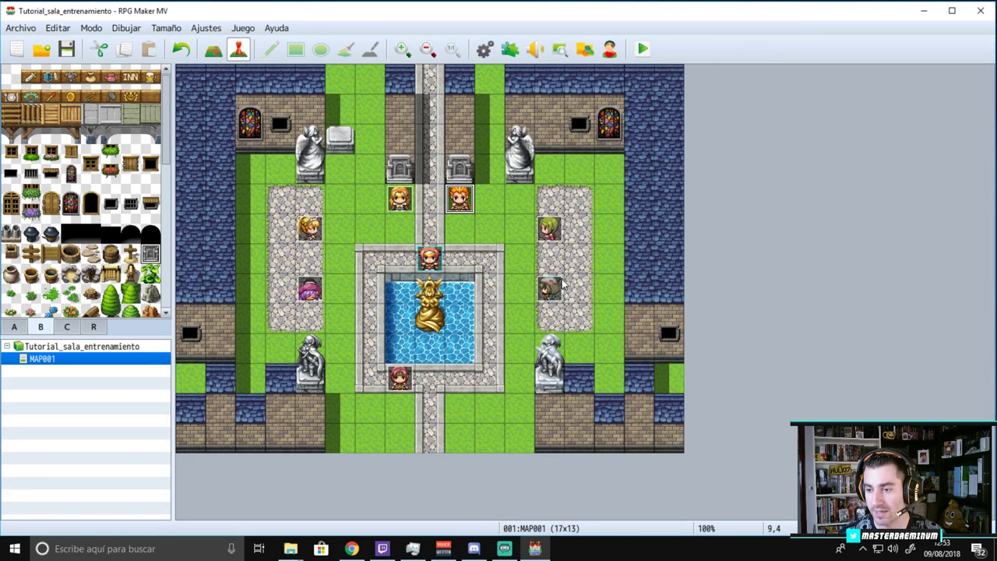
Step: Check the currency messages of event EV003 and set the game's currency name to Geo in the database's system settings
{"action": "double_click", "coordinate": [545, 230]}
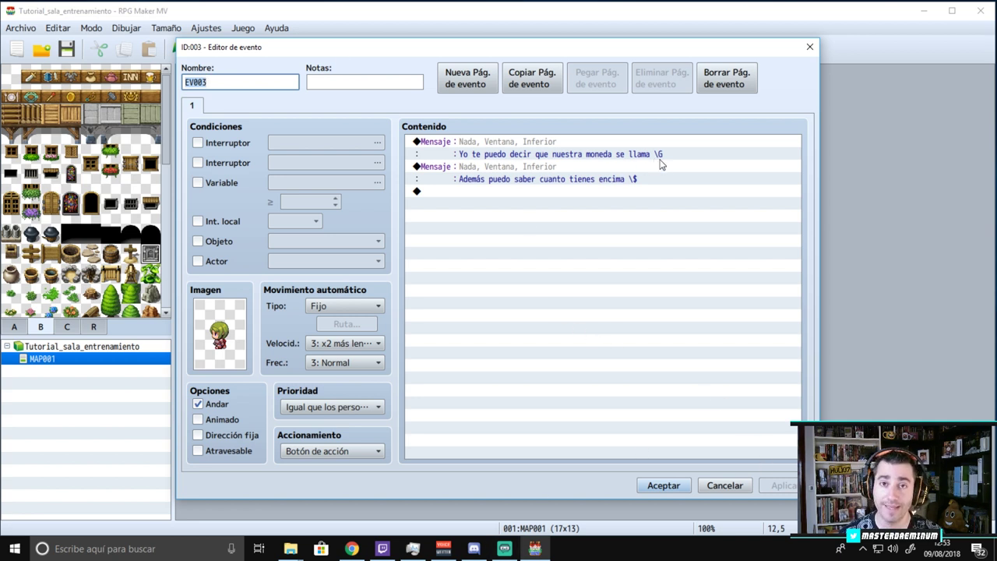
{"action": "left_click", "coordinate": [660, 487]}
{"action": "left_click", "coordinate": [242, 28]}
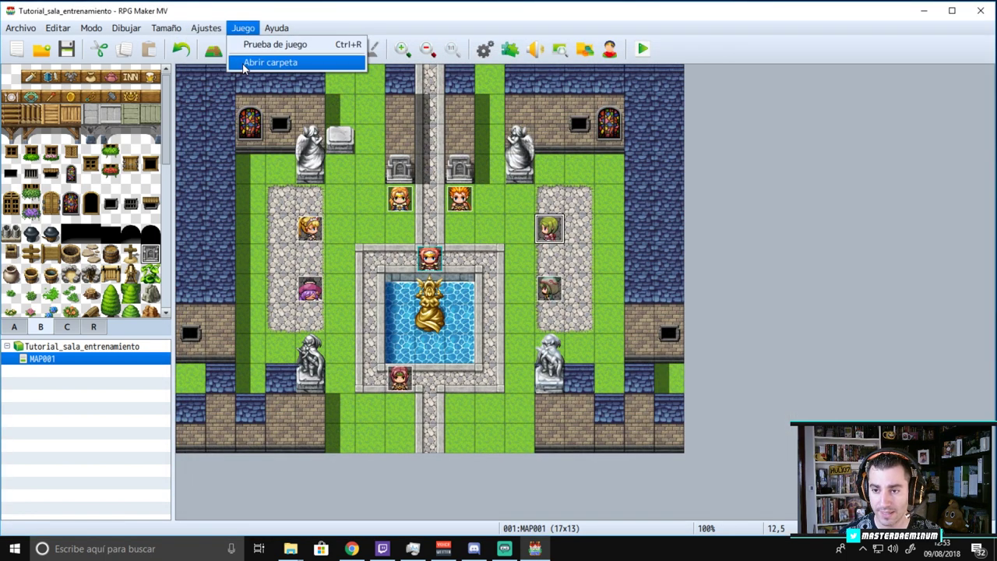
{"action": "mouse_move", "coordinate": [205, 28]}
{"action": "left_click", "coordinate": [478, 61]}
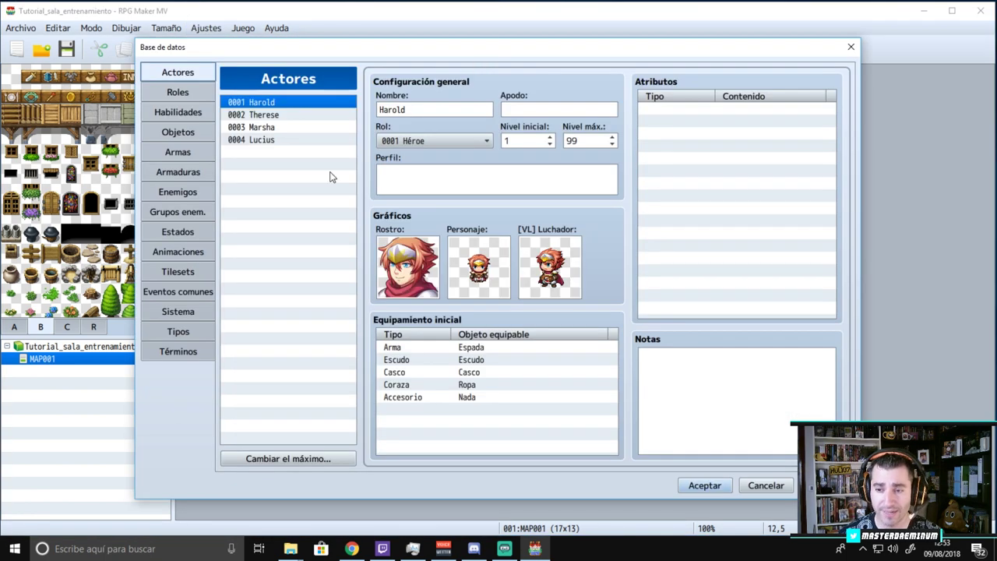
{"action": "left_click", "coordinate": [173, 312]}
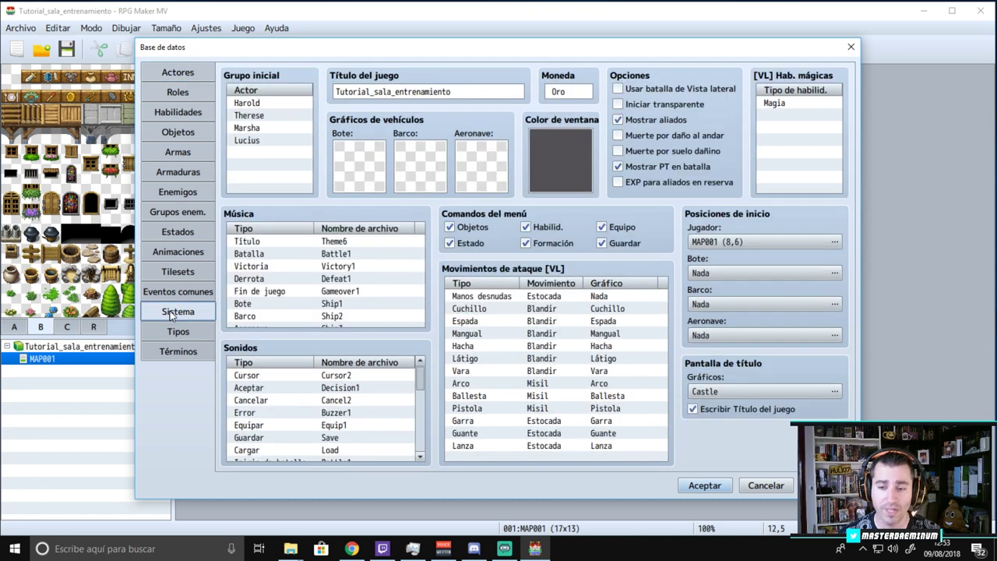
{"action": "left_click", "coordinate": [569, 91]}
{"action": "double_click", "coordinate": [574, 89]}
{"action": "type", "text": "Ge"}
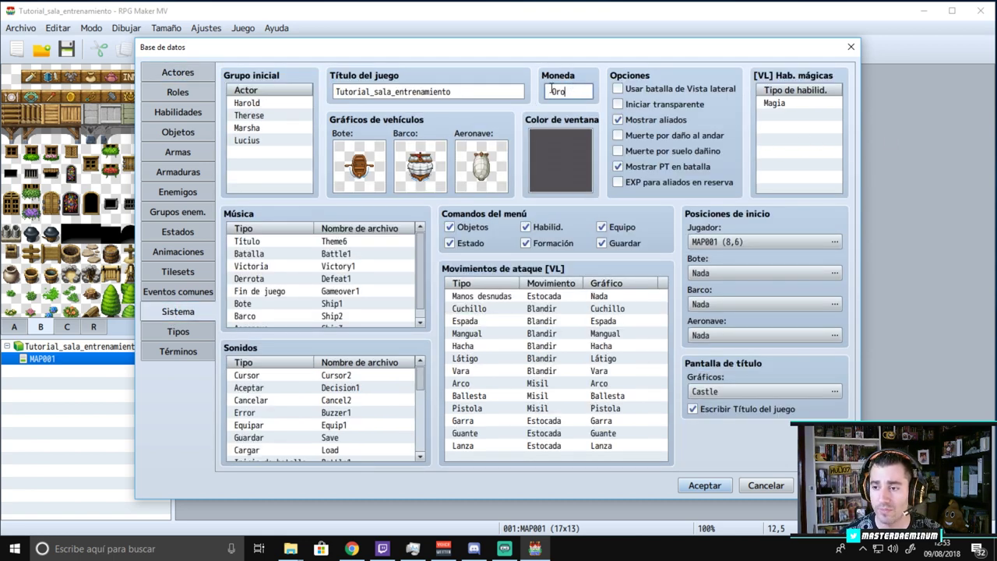
{"action": "type", "text": "o"}
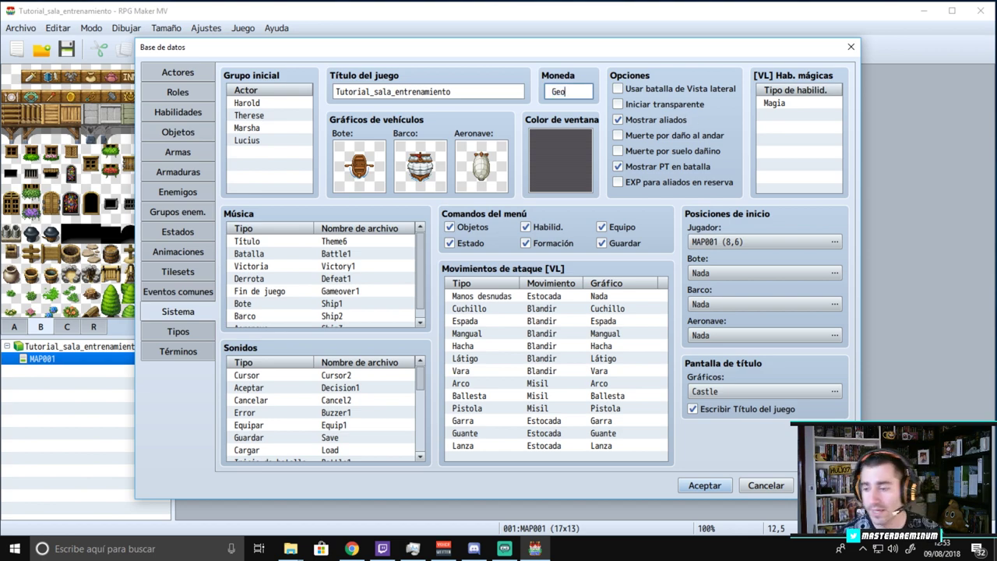
{"action": "left_click", "coordinate": [704, 485]}
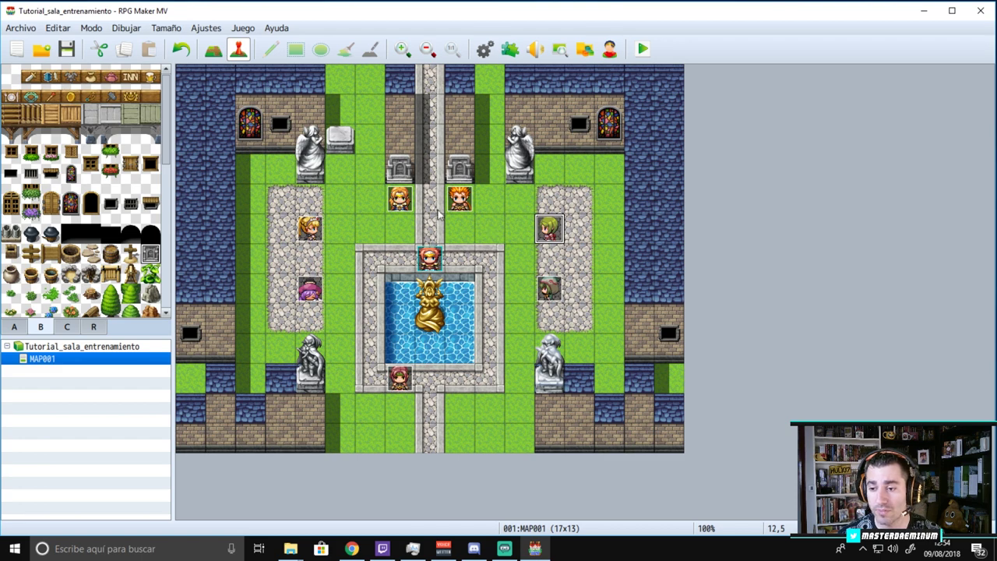
Step: Review event EV003's messages again and run a test of event EV006's shouting message
{"action": "double_click", "coordinate": [553, 230]}
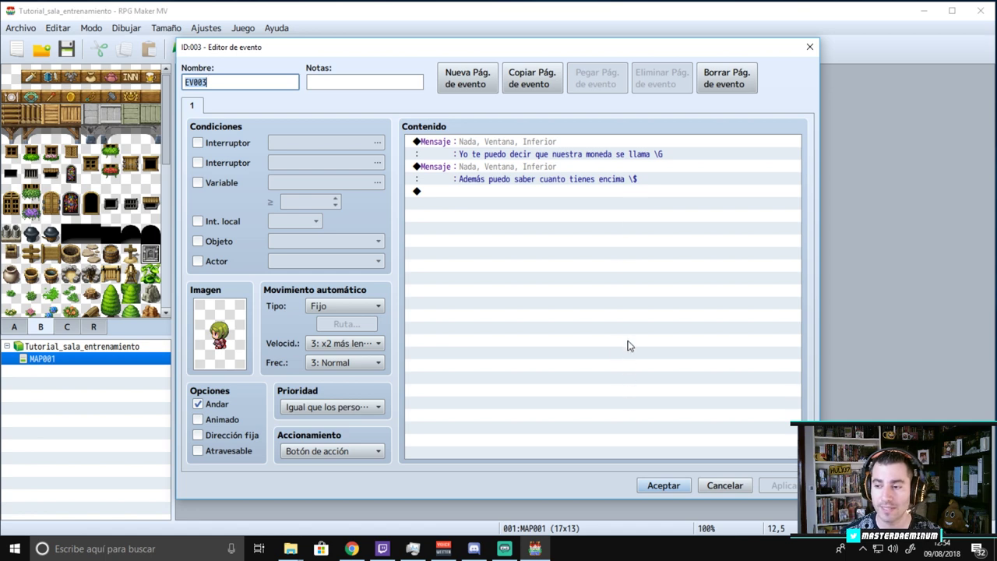
{"action": "left_click", "coordinate": [666, 485]}
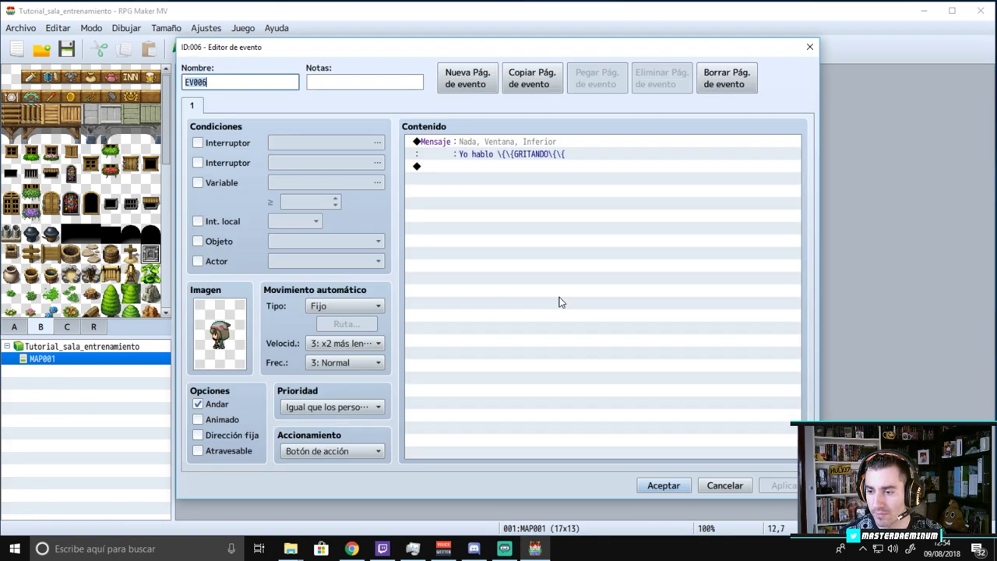
{"action": "double_click", "coordinate": [557, 297]}
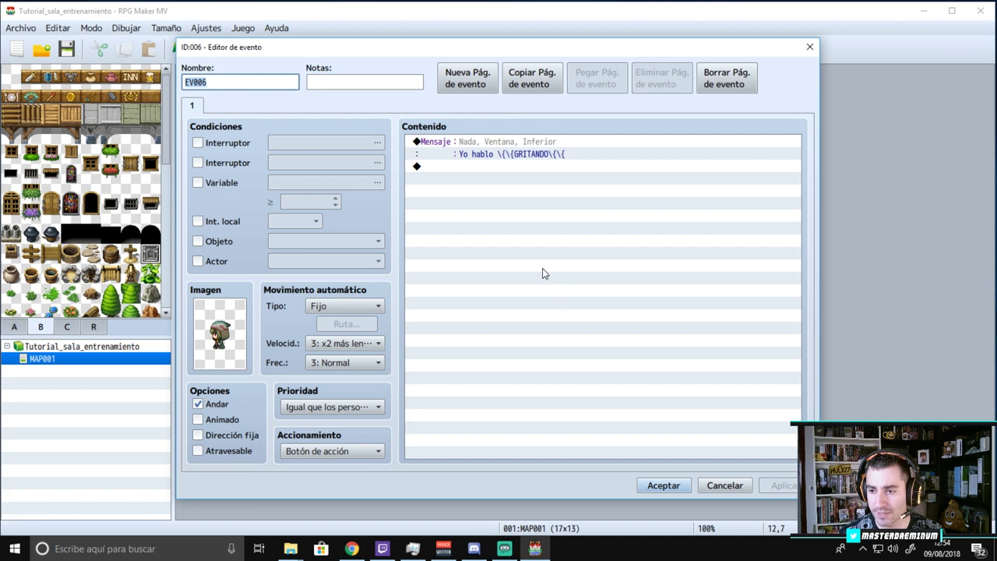
{"action": "left_click", "coordinate": [501, 157]}
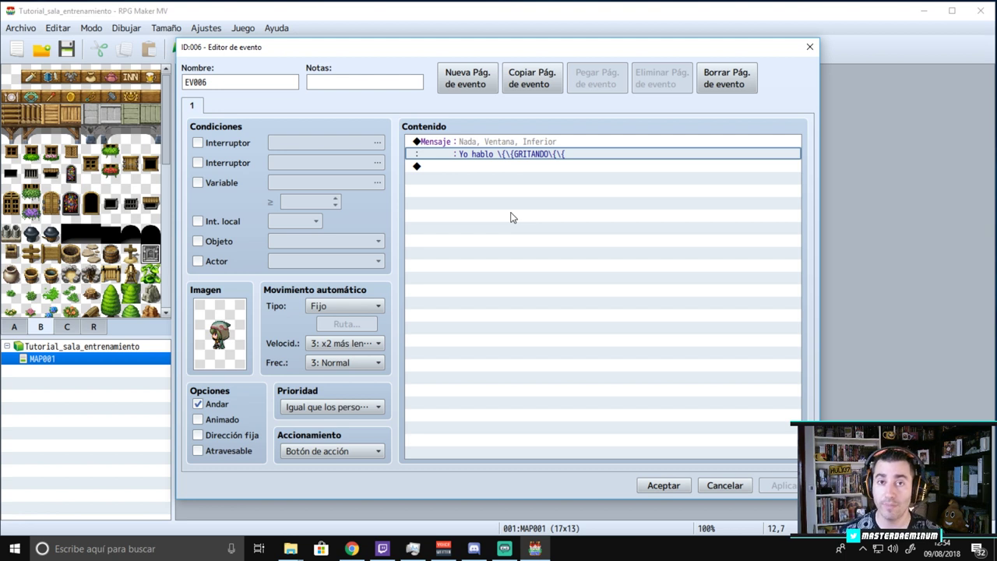
{"action": "right_click", "coordinate": [510, 154]}
{"action": "right_click", "coordinate": [483, 142]}
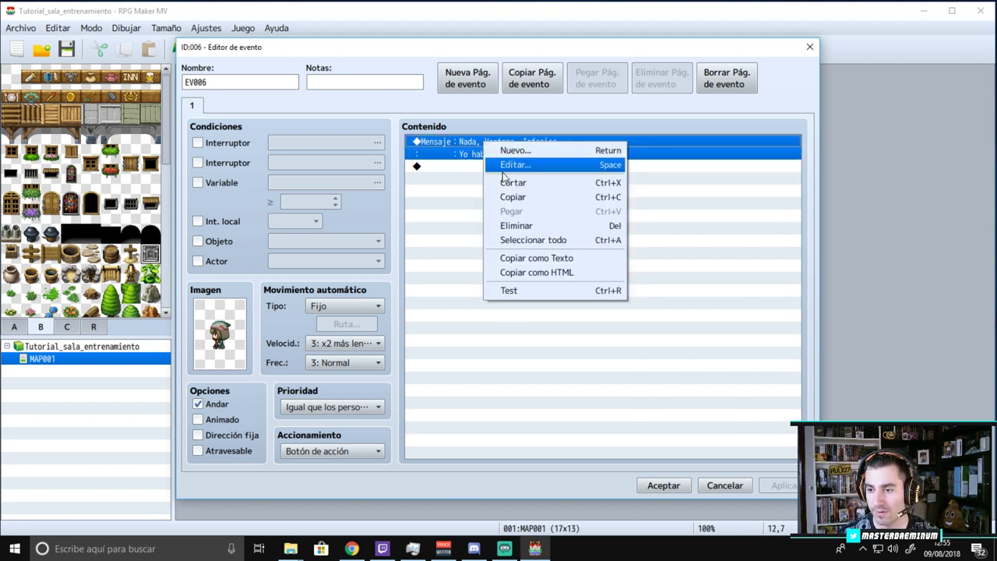
{"action": "left_click", "coordinate": [524, 290]}
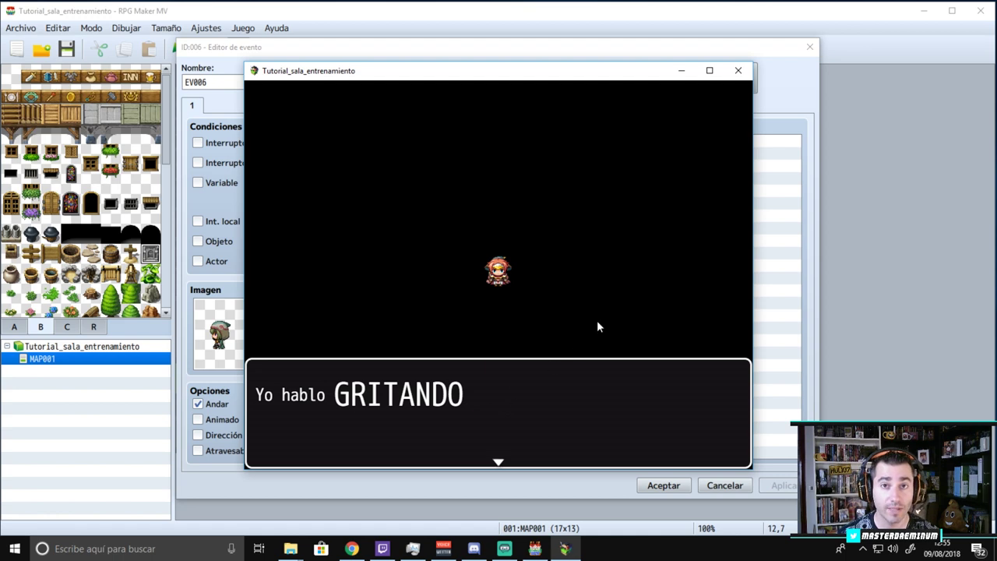
{"action": "left_click", "coordinate": [737, 71]}
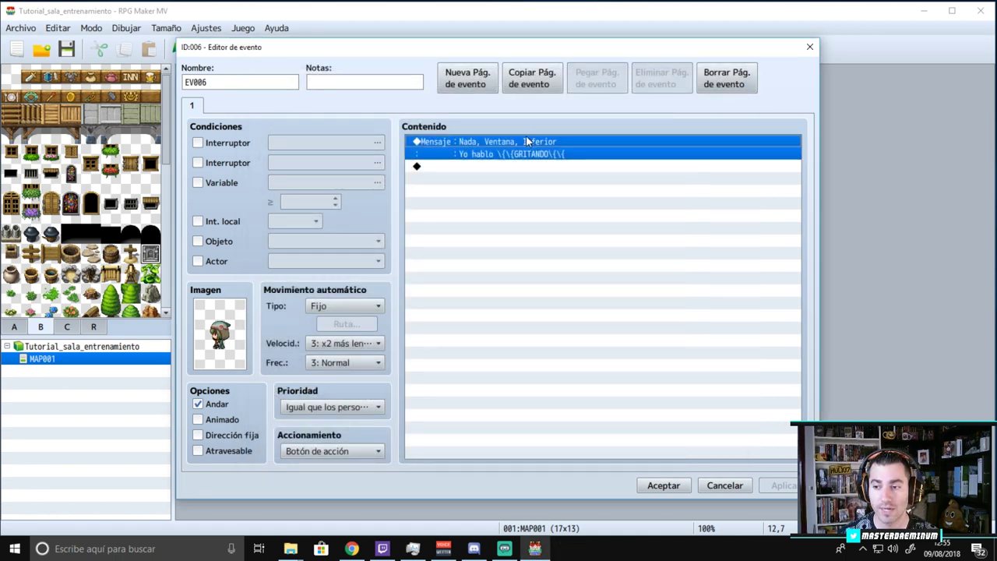
Step: Add "cuando quiero" to EV006's message, change both size codes after GRITANDO from opening to closing braces, and preview it
{"action": "right_click", "coordinate": [525, 135]}
{"action": "left_click", "coordinate": [550, 160]}
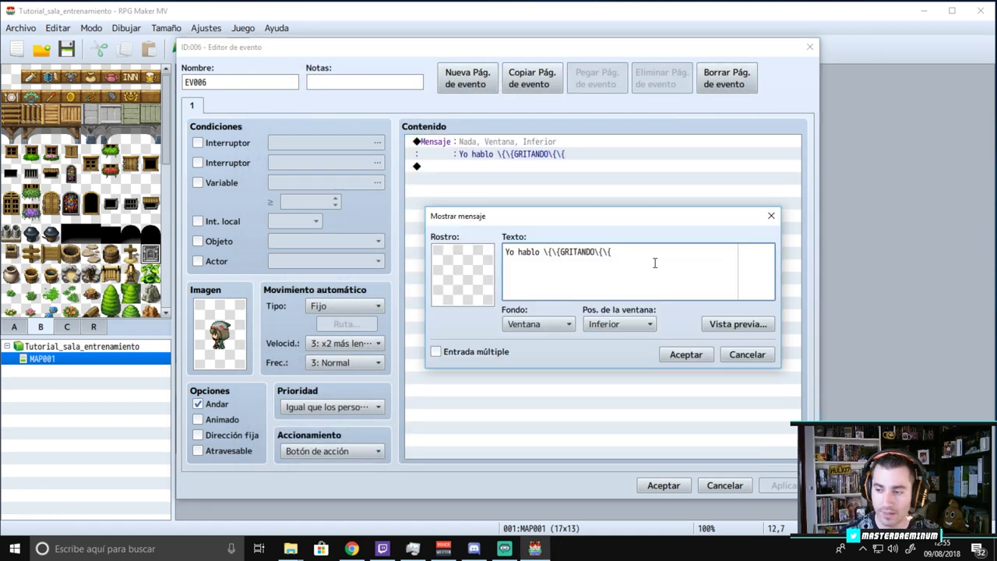
{"action": "type", "text": "cuando quiero"}
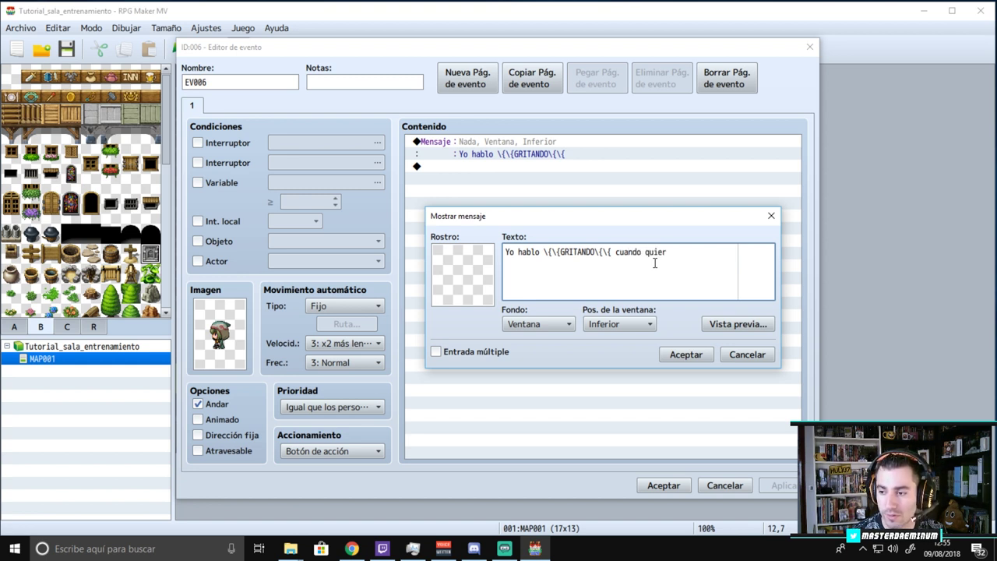
{"action": "left_click", "coordinate": [601, 252]}
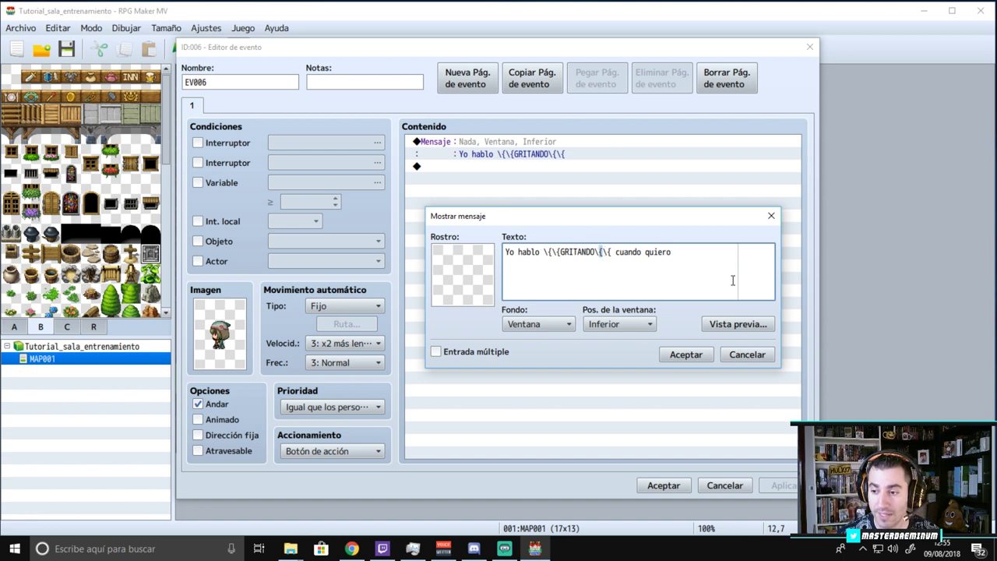
{"action": "key", "text": "Delete"}
{"action": "type", "text": "}"}
{"action": "key", "text": "Right"}
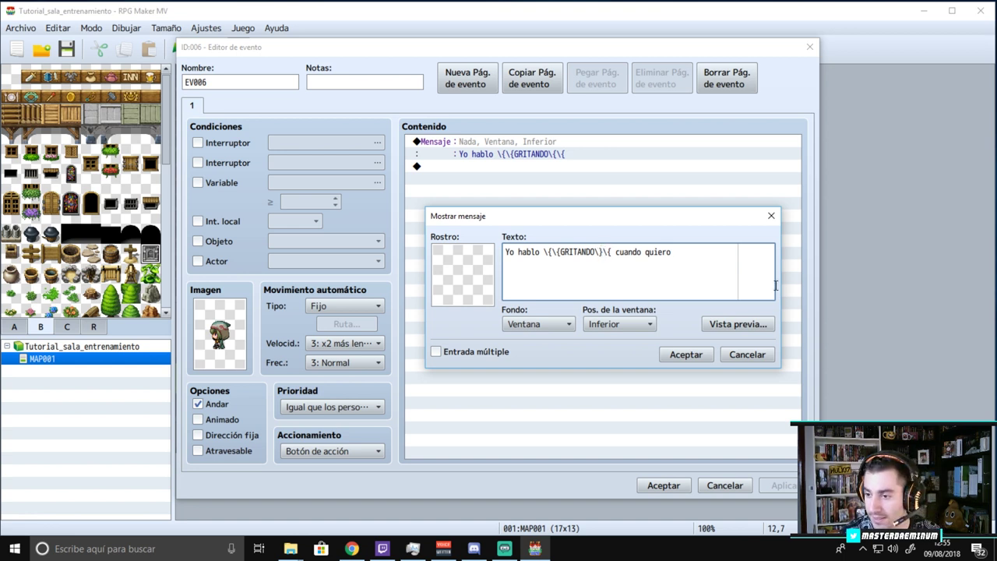
{"action": "key", "text": "Delete"}
{"action": "type", "text": "}"}
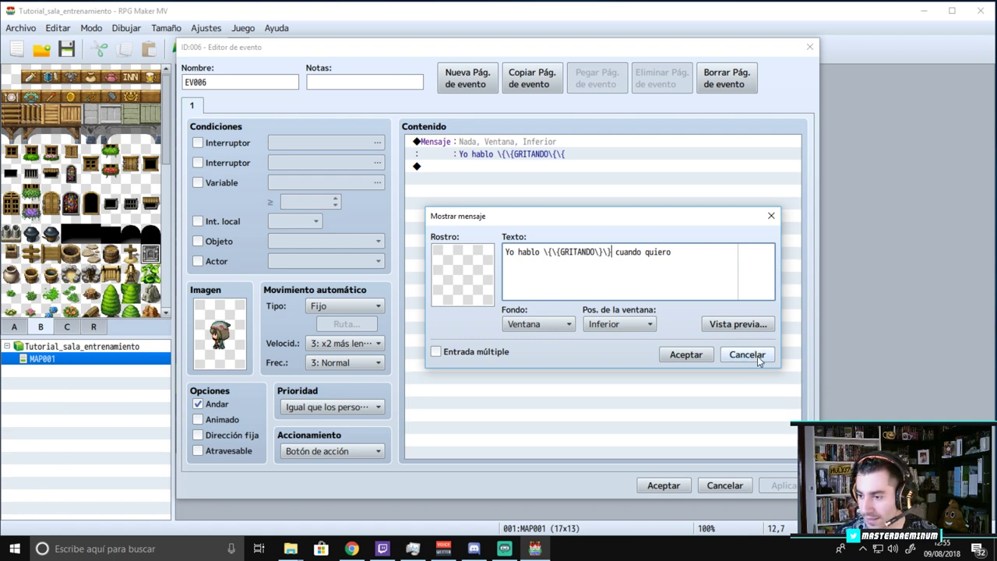
{"action": "left_click", "coordinate": [740, 324]}
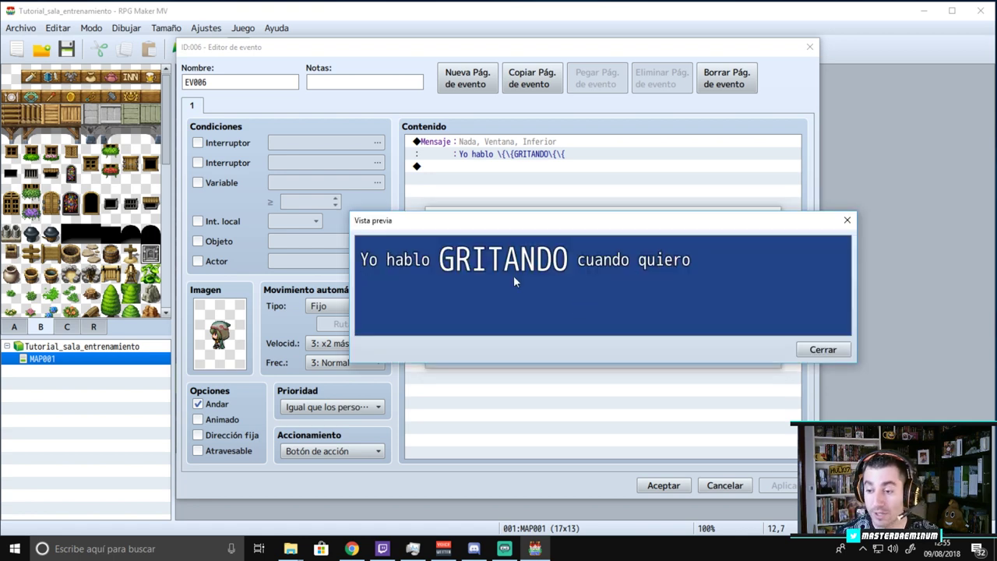
{"action": "left_click", "coordinate": [823, 349]}
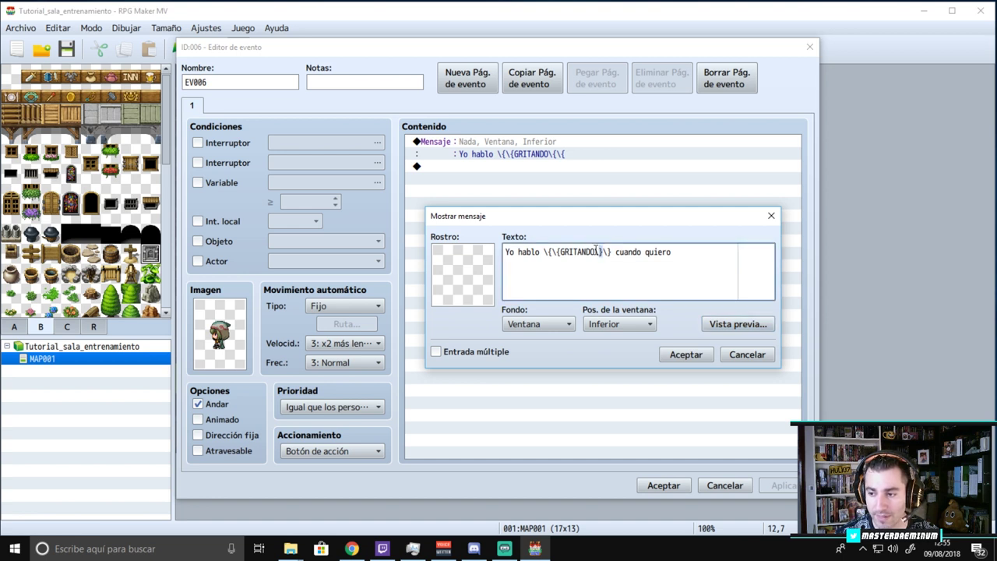
Step: Remove the two closing-brace size codes after GRITANDO and preview the message without them
{"action": "left_click_drag", "start_coordinate": [595, 250], "coordinate": [613, 251]}
{"action": "key", "text": "BackSpace"}
{"action": "left_click", "coordinate": [753, 326]}
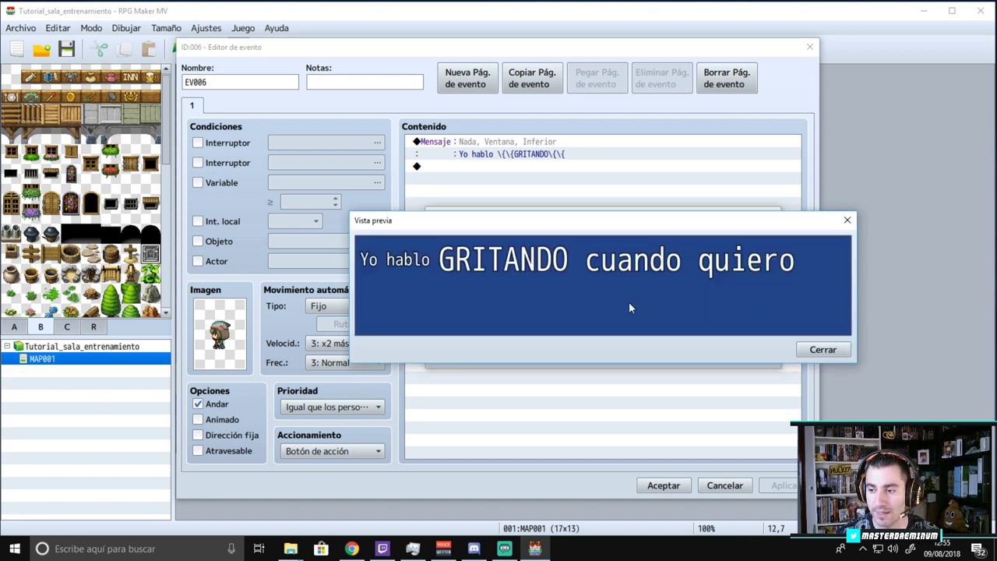
{"action": "left_click", "coordinate": [847, 220]}
Step: Insert two closing-brace size codes after GRITANDO in EV006's message and close the event without saving
{"action": "left_click", "coordinate": [597, 252]}
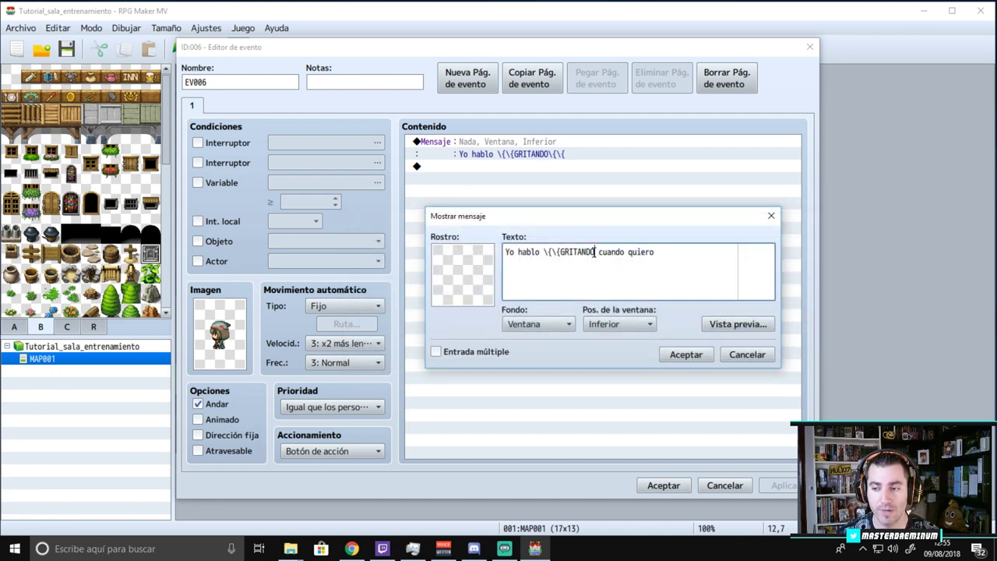
{"action": "type", "text": "\\}\\}"}
{"action": "left_click", "coordinate": [686, 354]}
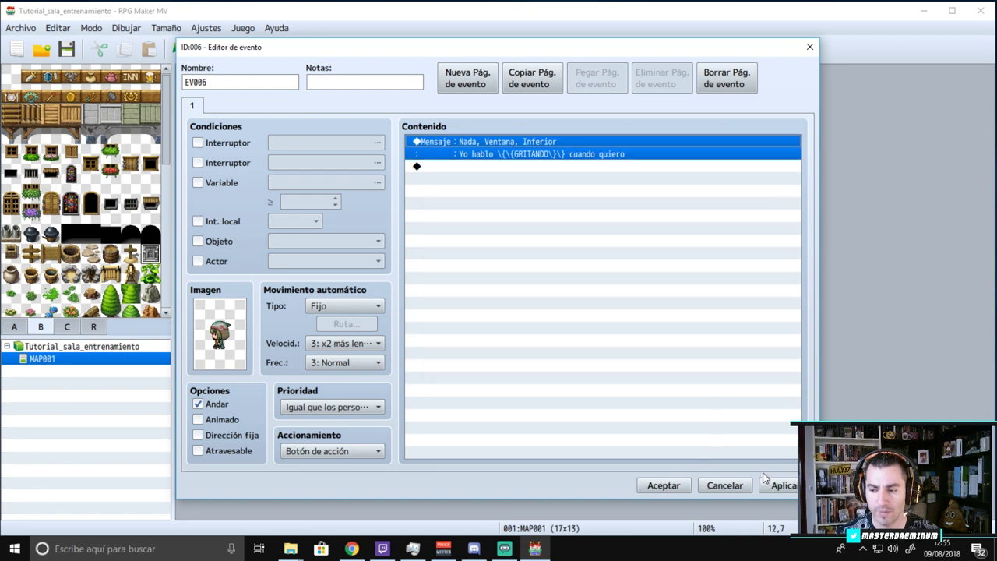
{"action": "left_click", "coordinate": [725, 485]}
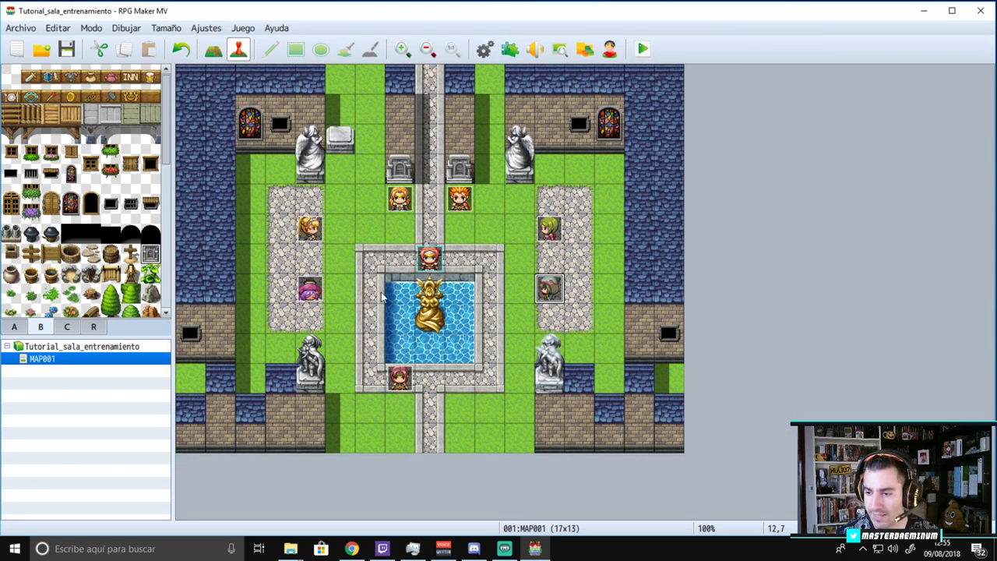
Step: Open event EV007's message and look up the index numbers of a broken-heart icon and a green equipment icon in the icon list
{"action": "double_click", "coordinate": [397, 376]}
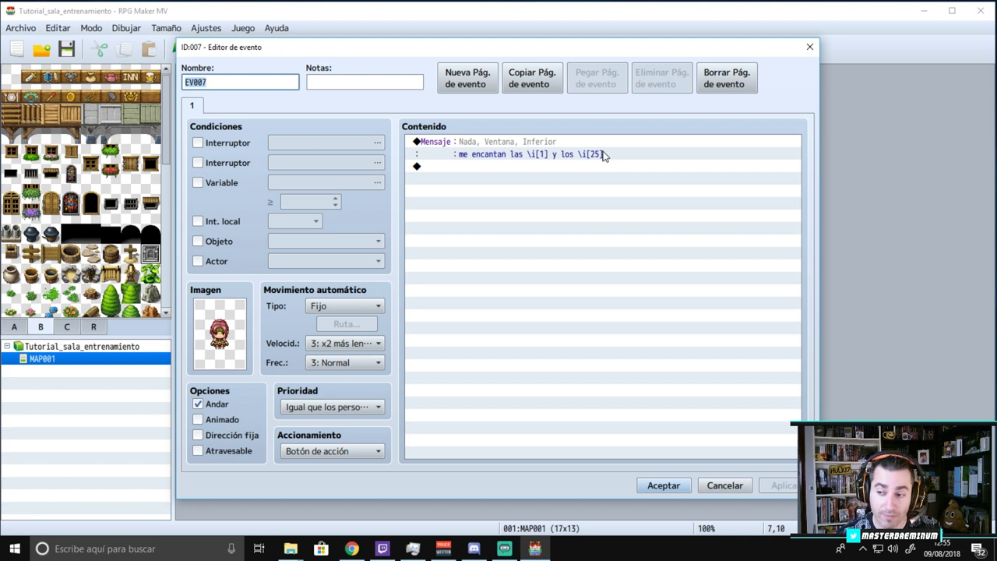
{"action": "right_click", "coordinate": [481, 141]}
{"action": "left_click", "coordinate": [511, 166]}
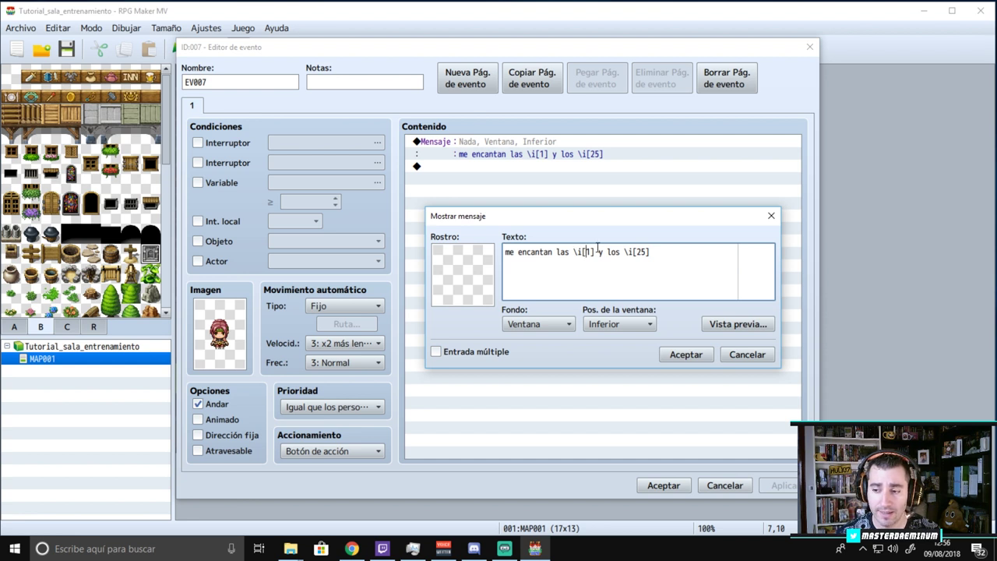
{"action": "right_click", "coordinate": [598, 251]}
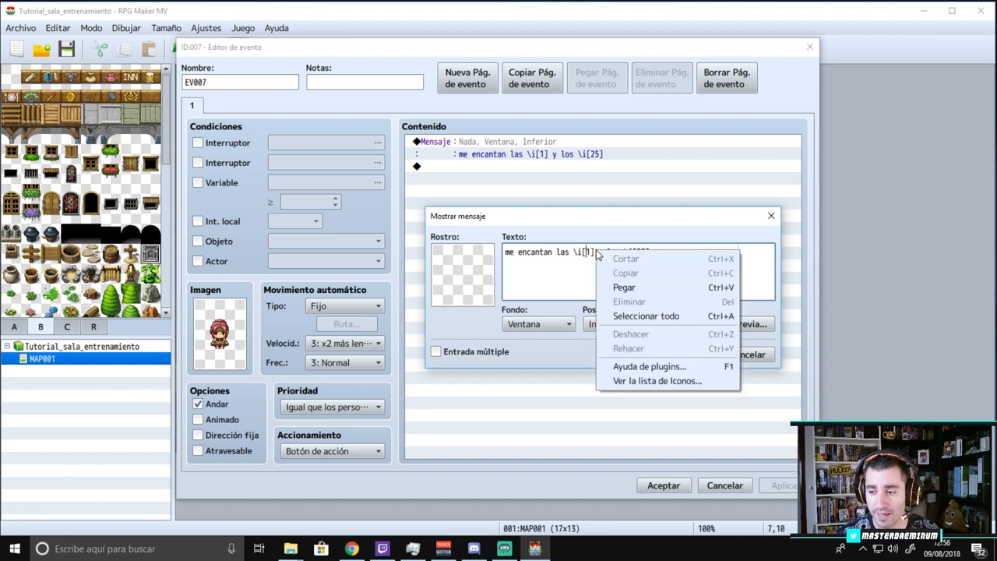
{"action": "left_click", "coordinate": [664, 385]}
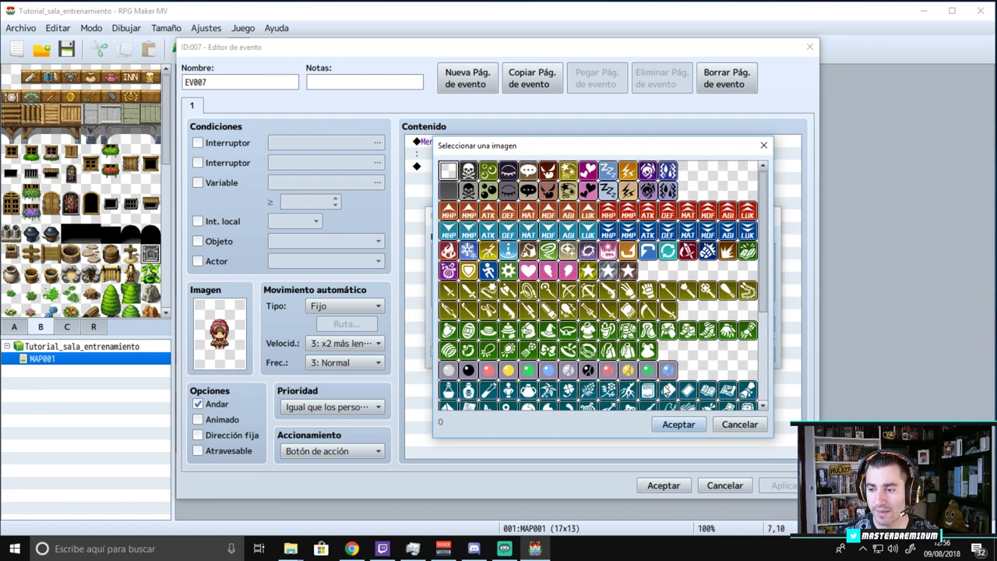
{"action": "left_click_drag", "start_coordinate": [543, 144], "coordinate": [197, 59]}
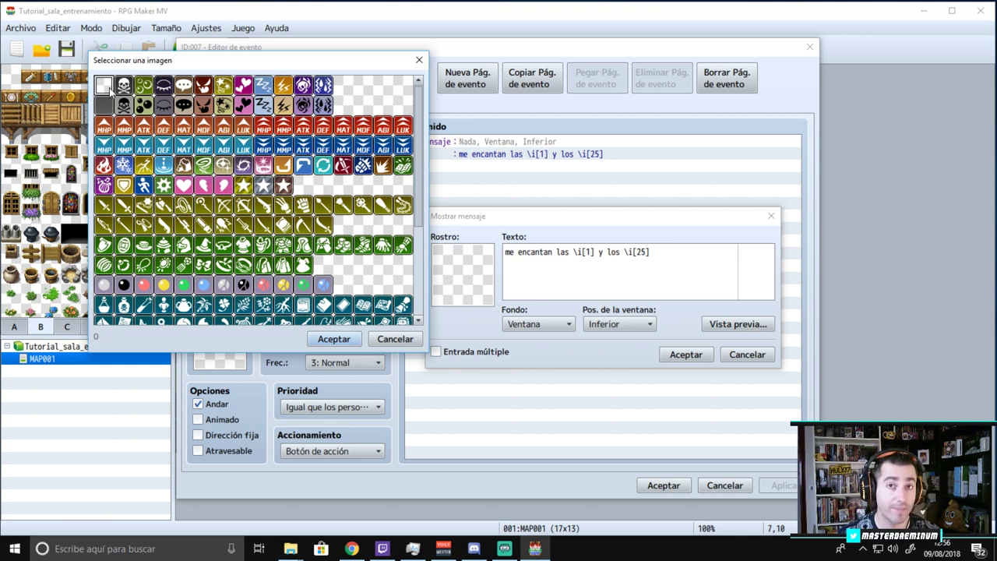
{"action": "left_click", "coordinate": [224, 190]}
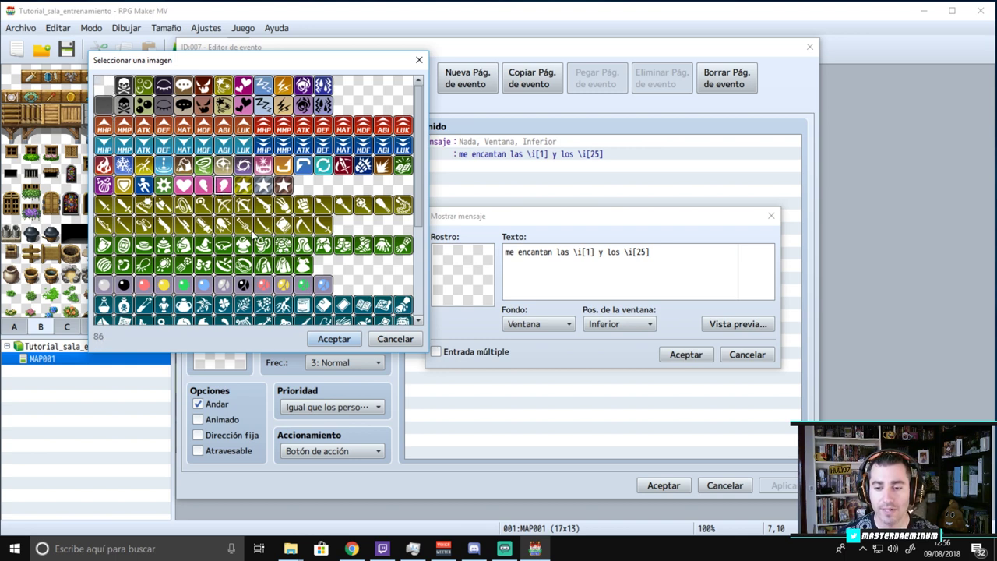
{"action": "left_click", "coordinate": [263, 245]}
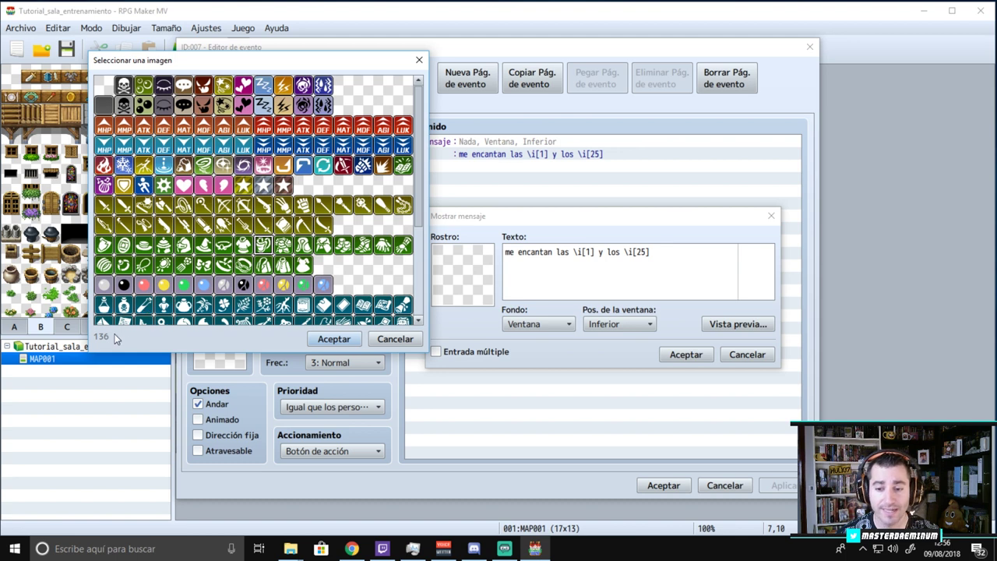
{"action": "left_click", "coordinate": [395, 338]}
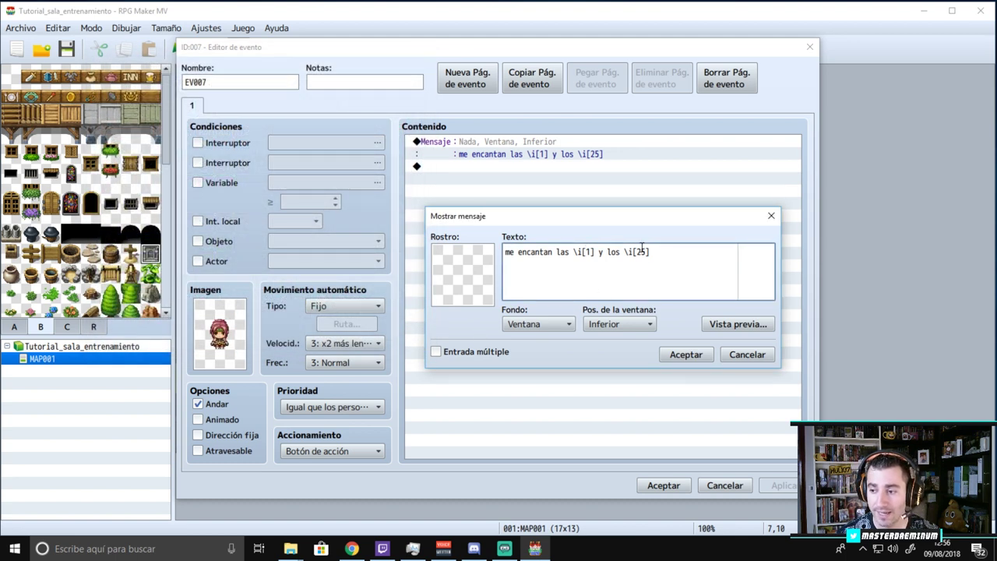
Step: Set the second icon code in EV007's message to icon 136, preview it, and discard the changes
{"action": "left_click_drag", "start_coordinate": [636, 252], "coordinate": [651, 253]}
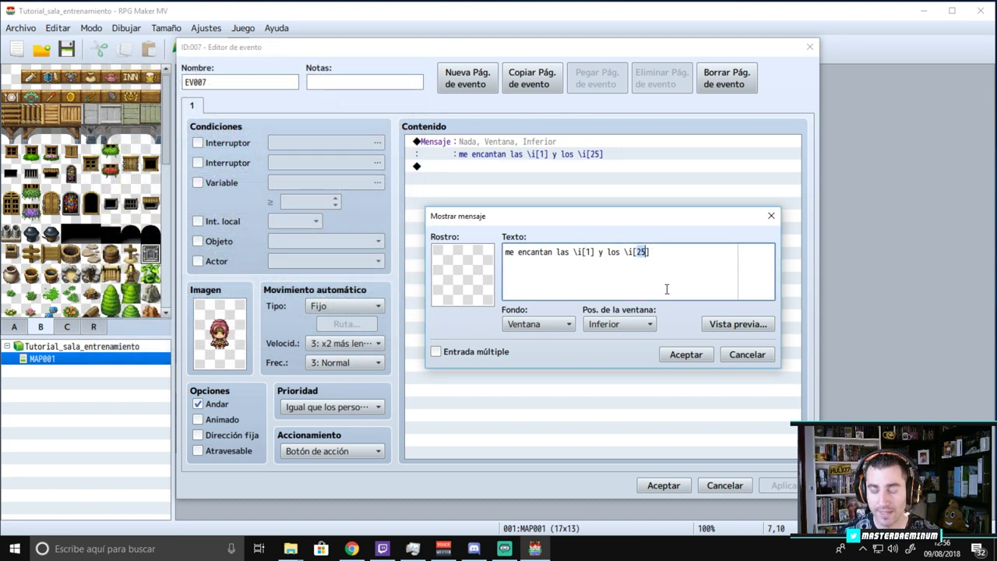
{"action": "type", "text": "136"}
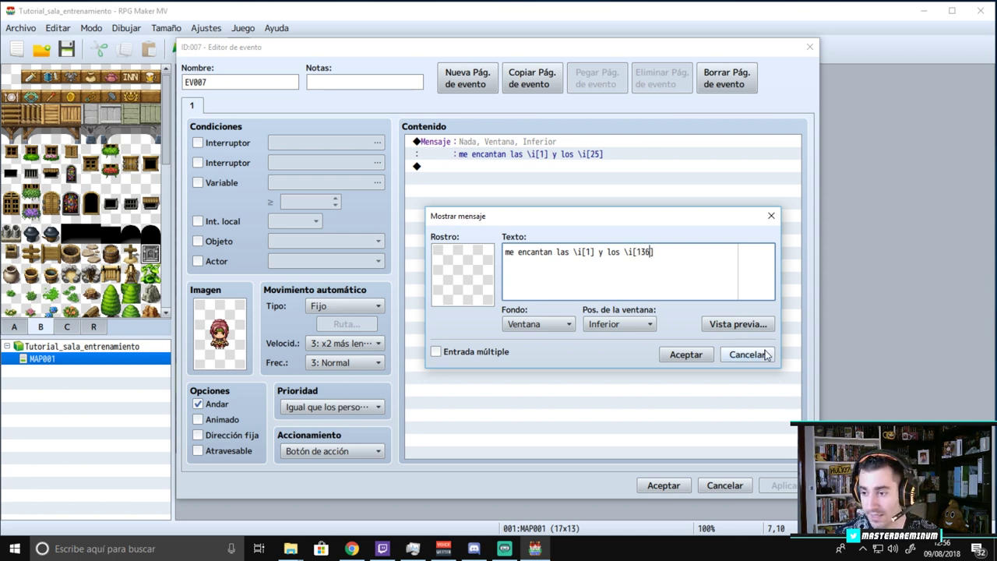
{"action": "left_click", "coordinate": [744, 326]}
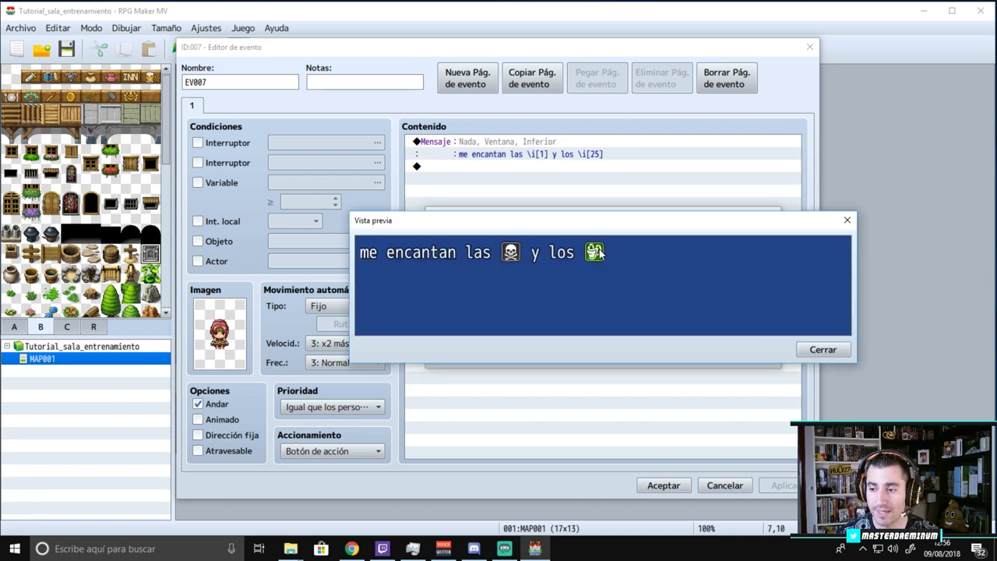
{"action": "left_click", "coordinate": [823, 350]}
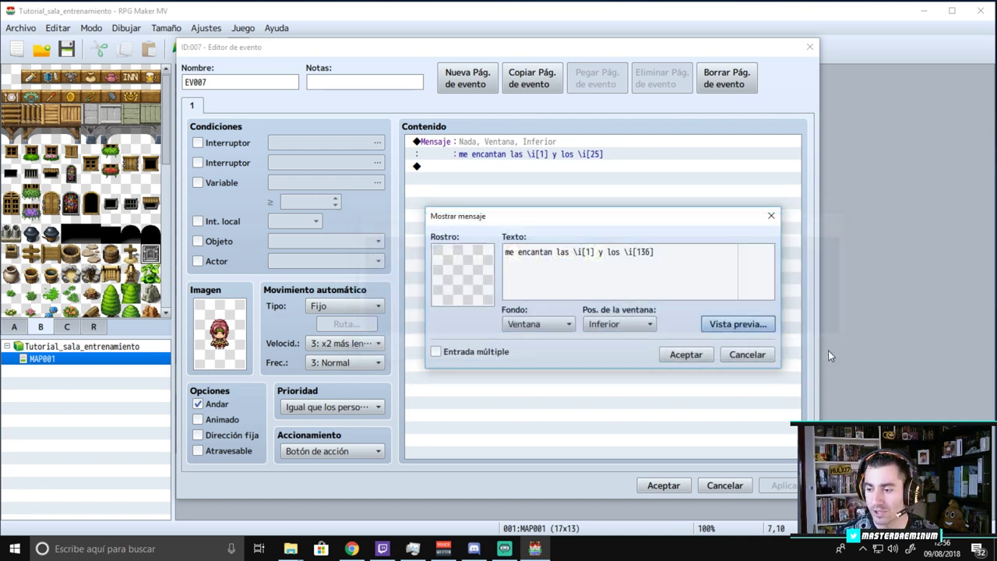
{"action": "left_click", "coordinate": [740, 354]}
{"action": "left_click", "coordinate": [701, 486]}
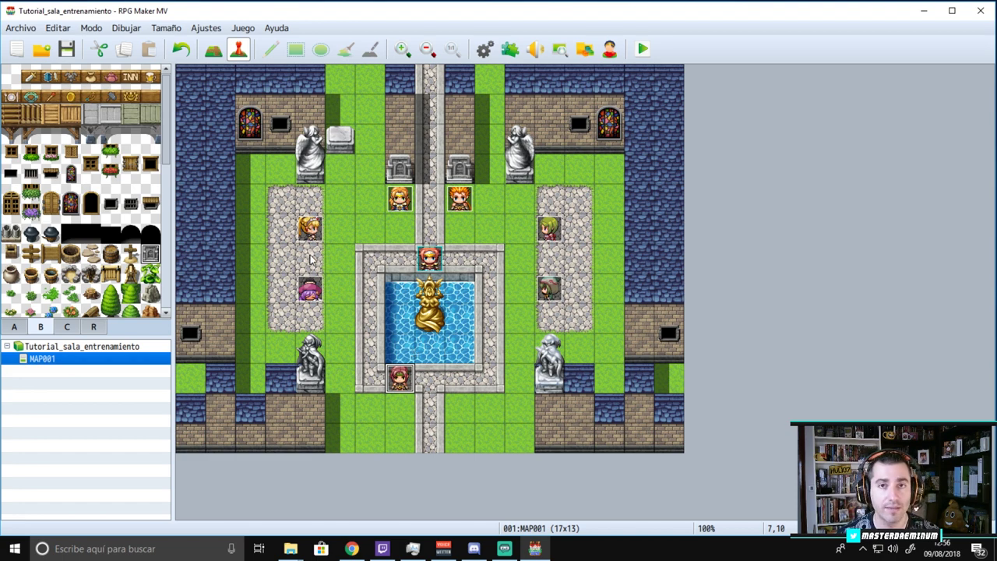
Step: Open the message of event EV005 for editing
{"action": "left_click", "coordinate": [309, 288]}
{"action": "double_click", "coordinate": [309, 288]}
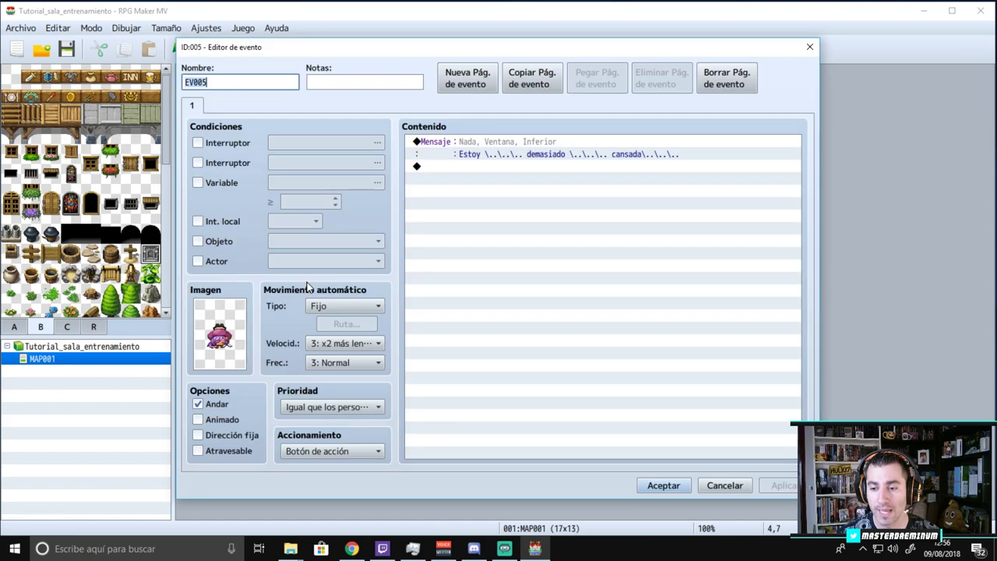
{"action": "left_click", "coordinate": [519, 156]}
{"action": "left_click", "coordinate": [480, 141]}
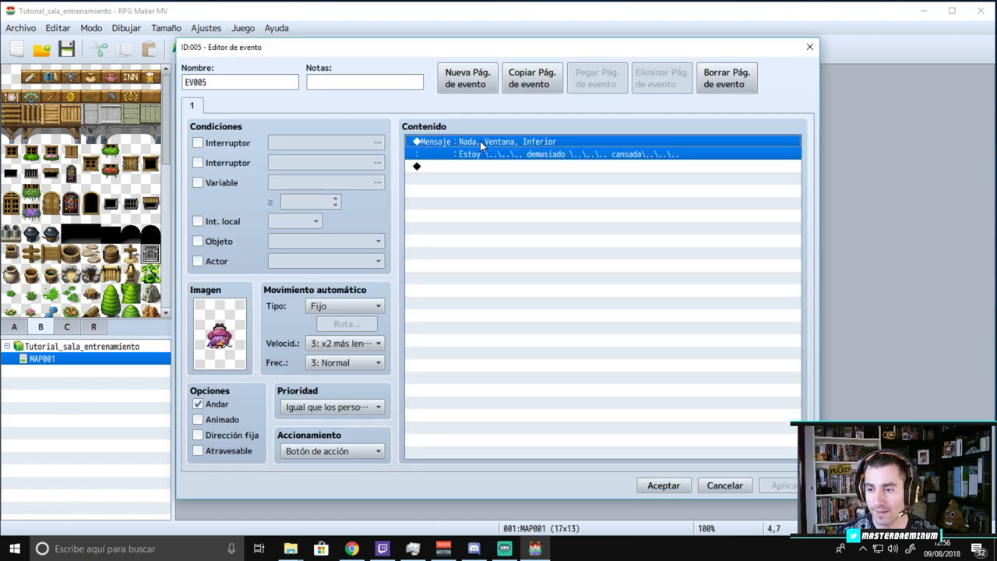
{"action": "right_click", "coordinate": [480, 141]}
{"action": "left_click", "coordinate": [505, 163]}
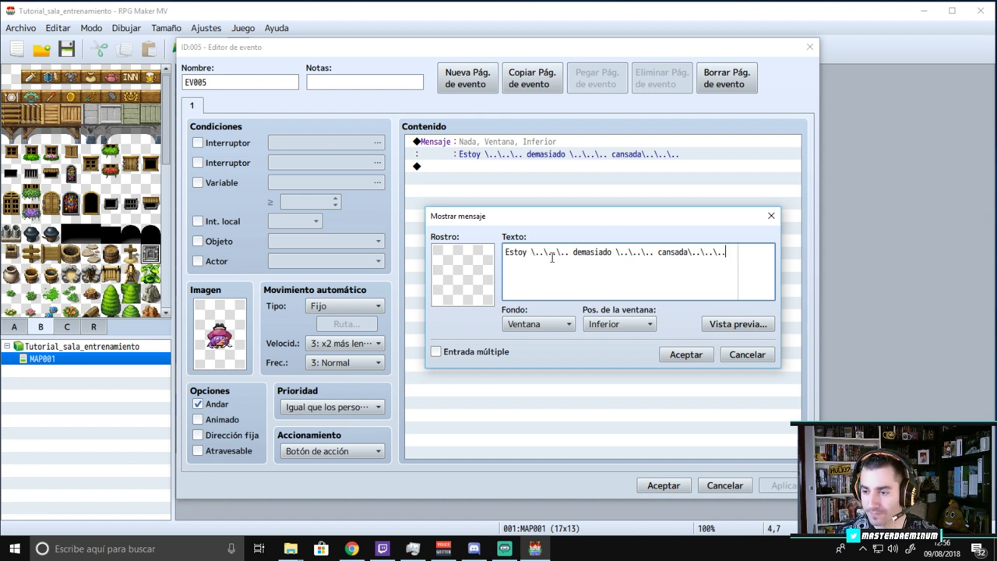
Step: Examine the backslash-dot pause codes around 'demasiado' and 'cansada' in EV005's message, and close it without changes
{"action": "left_click_drag", "start_coordinate": [530, 252], "coordinate": [543, 253]}
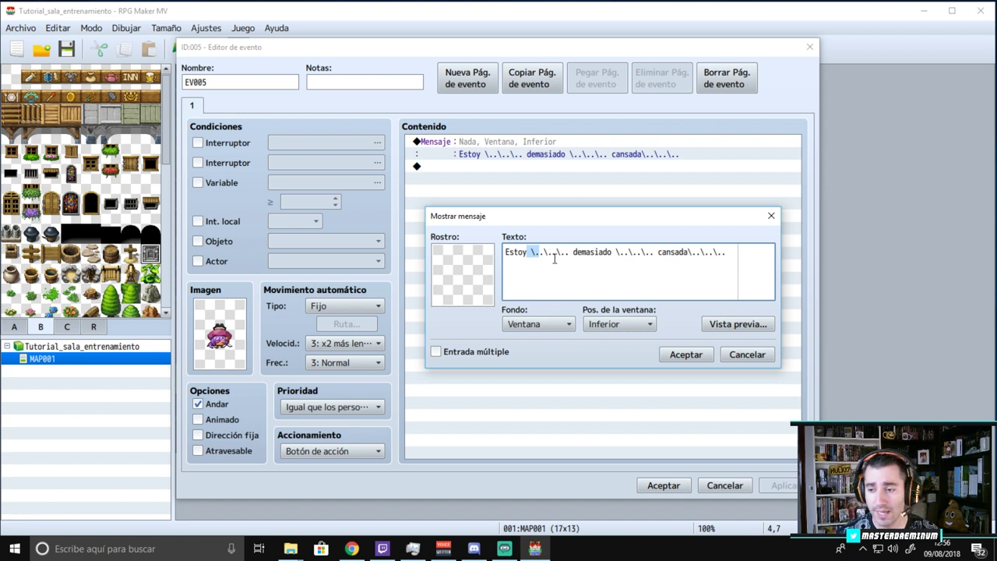
{"action": "left_click", "coordinate": [556, 257]}
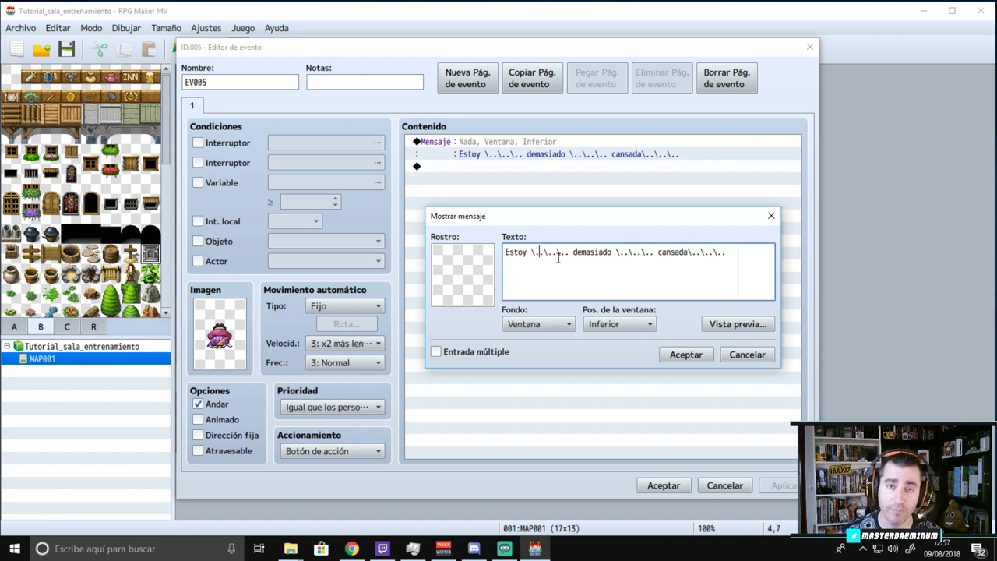
{"action": "key", "text": "Left"}
{"action": "key", "text": "Left"}
{"action": "key", "text": "Left"}
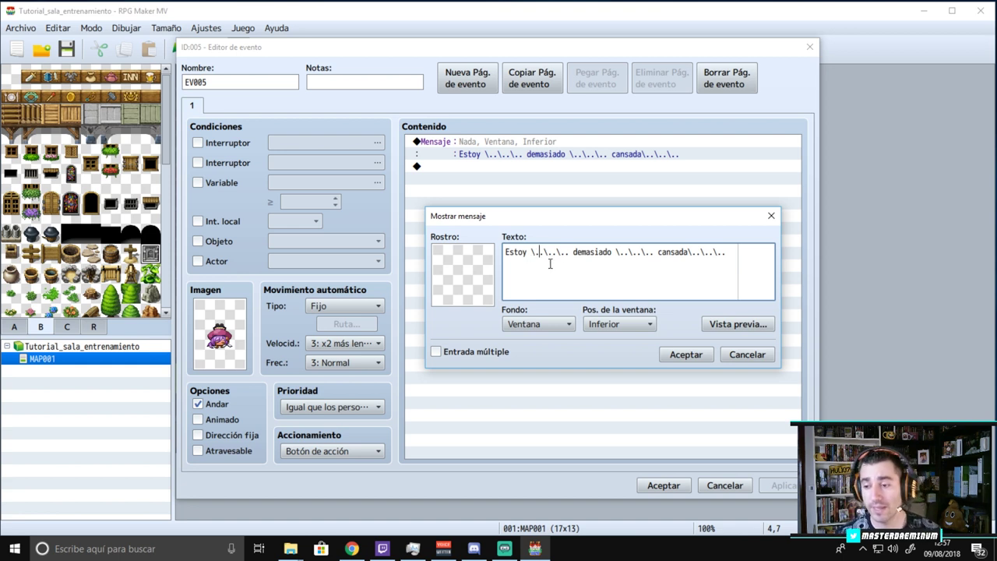
{"action": "left_click_drag", "start_coordinate": [532, 257], "coordinate": [540, 258]}
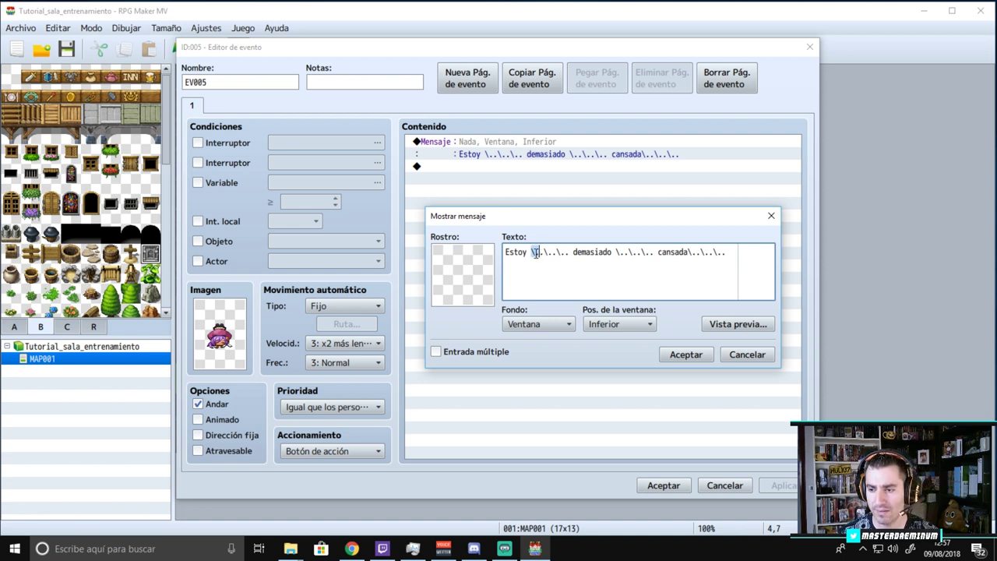
{"action": "left_click", "coordinate": [533, 256]}
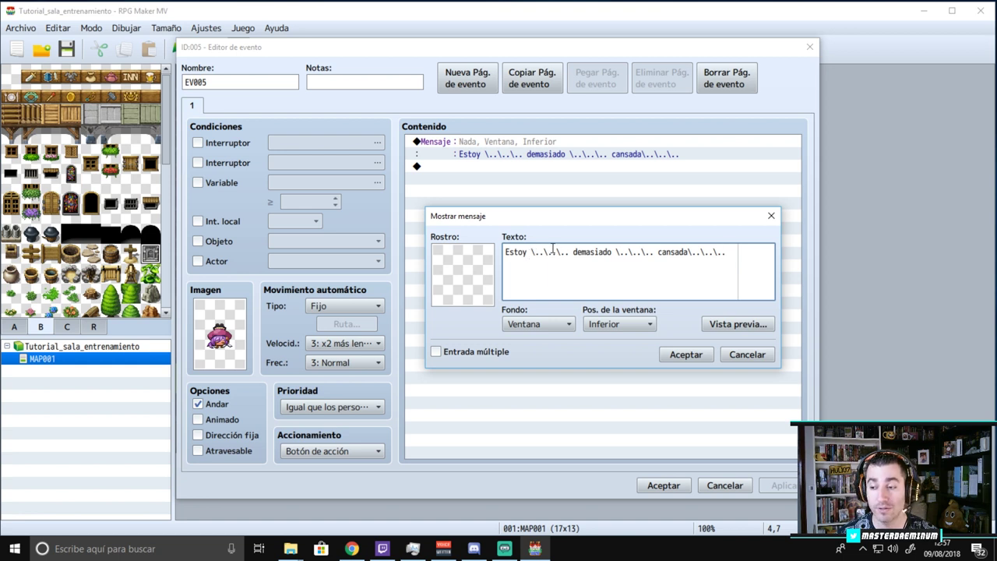
{"action": "key", "text": "End"}
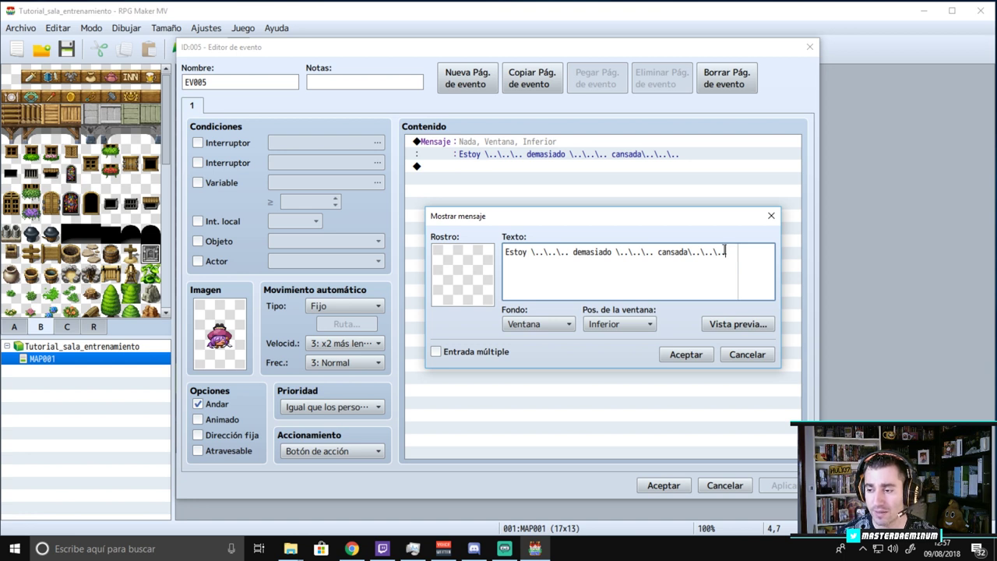
{"action": "left_click", "coordinate": [746, 354]}
{"action": "key", "text": "Insert"}
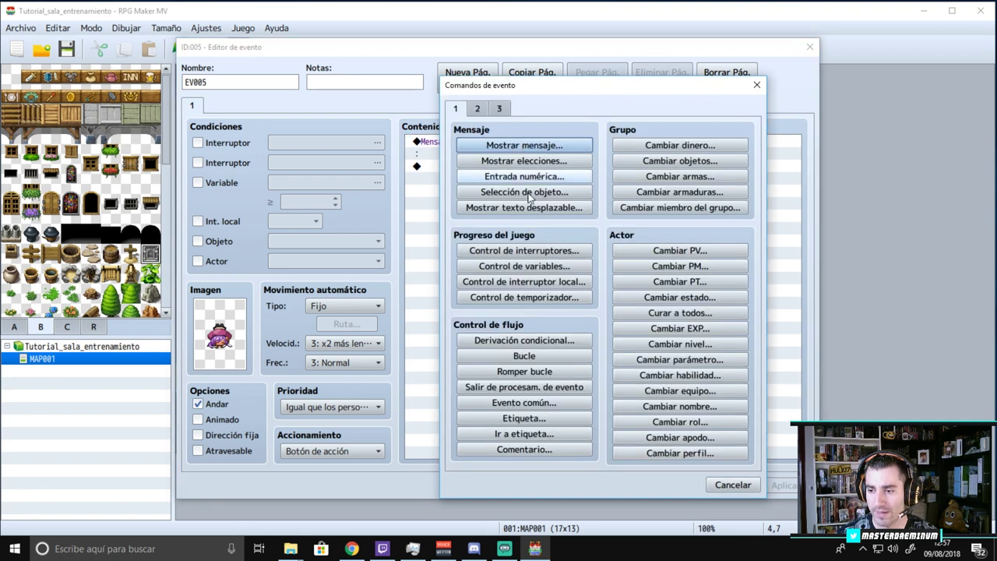
{"action": "left_click", "coordinate": [523, 145]}
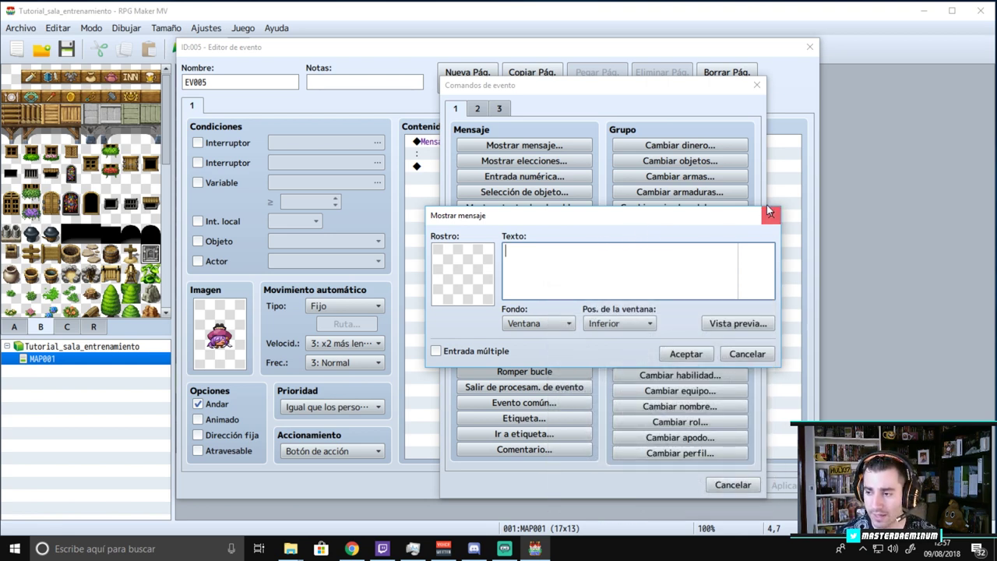
{"action": "left_click", "coordinate": [769, 216]}
{"action": "left_click", "coordinate": [733, 485]}
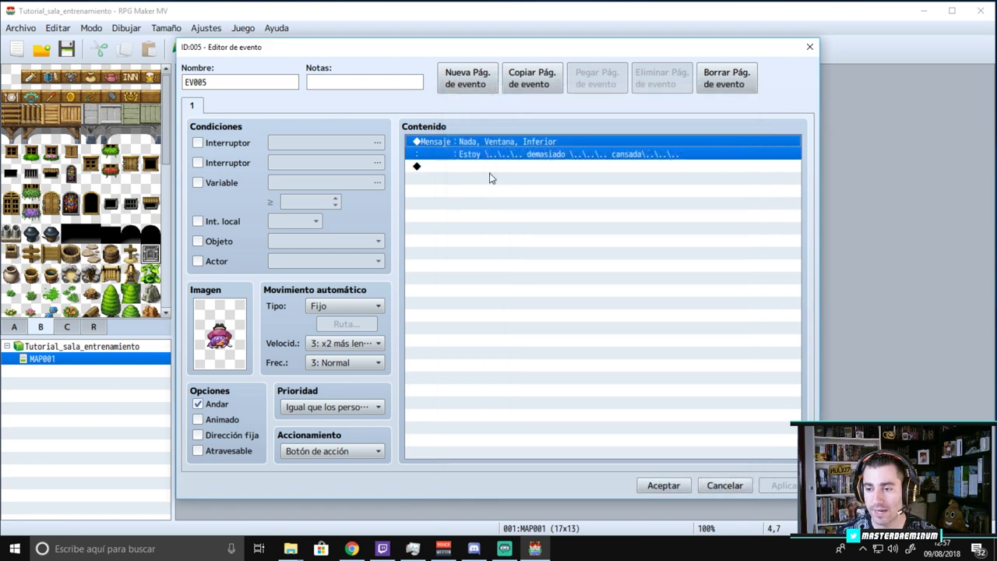
Step: Add the backslash-bar pause code on a second line of EV005's message, discard that edit and close the event
{"action": "right_click", "coordinate": [482, 151]}
{"action": "left_click", "coordinate": [507, 171]}
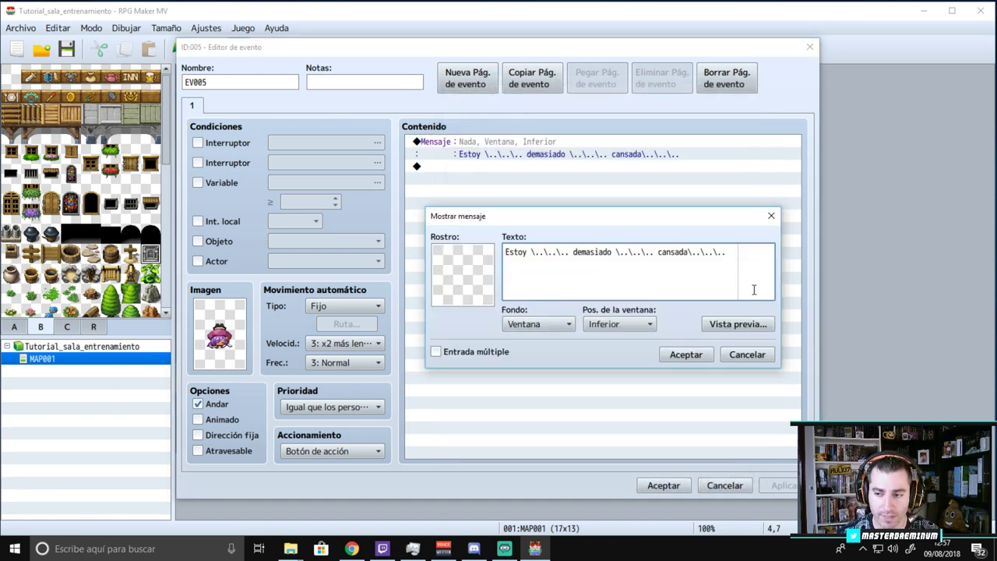
{"action": "key", "text": "Return"}
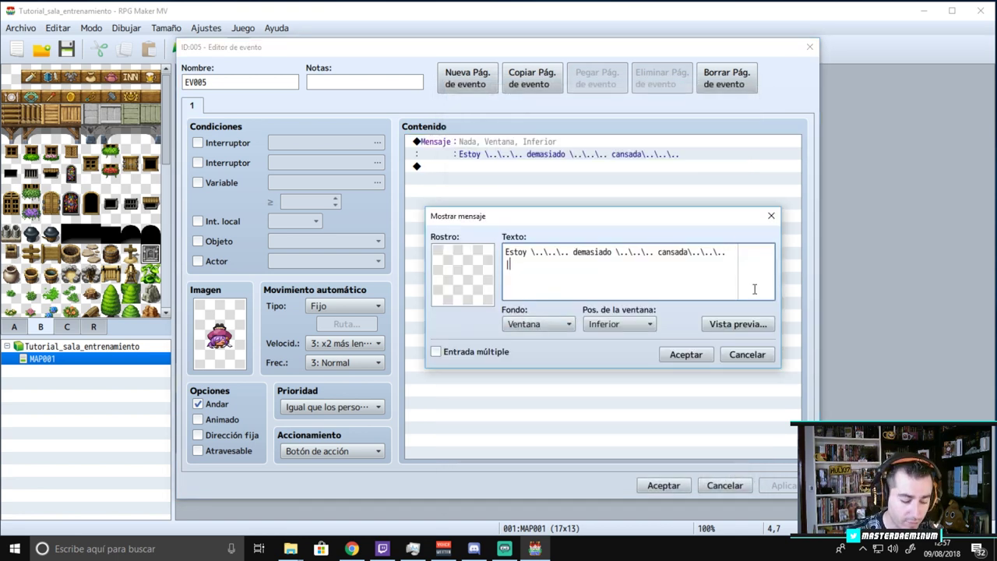
{"action": "type", "text": "\\"}
{"action": "key", "text": "BackSpace"}
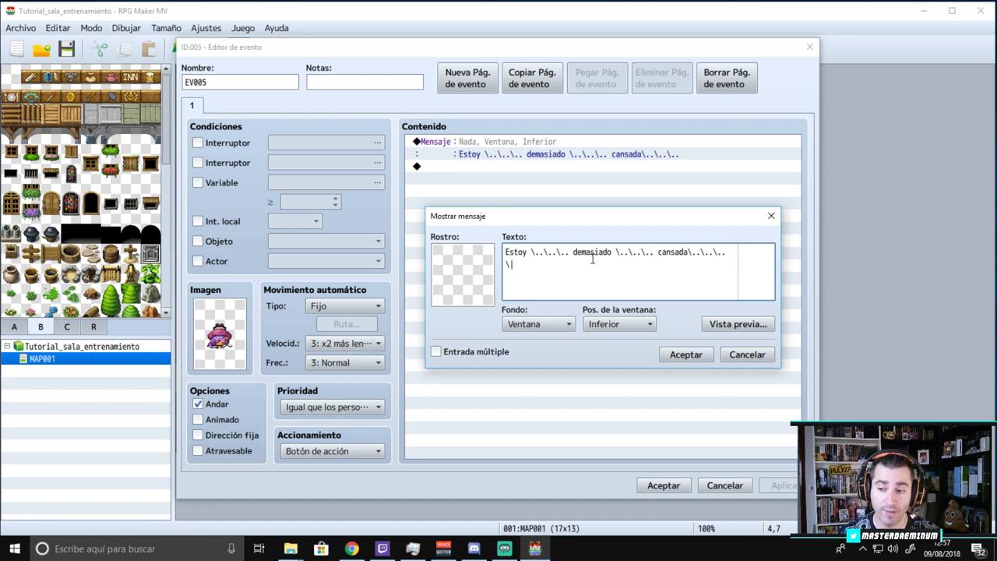
{"action": "type", "text": "|"}
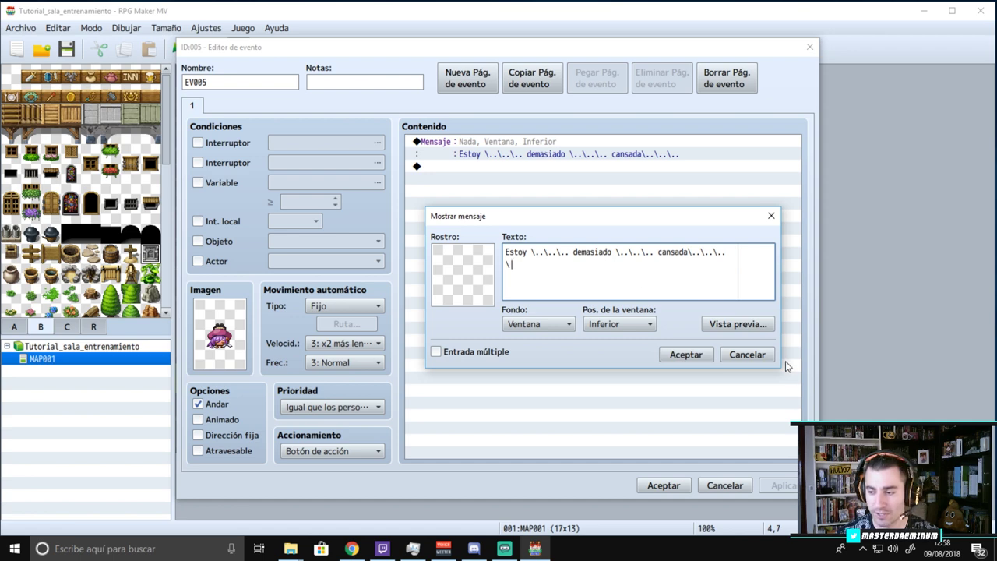
{"action": "left_click", "coordinate": [754, 354]}
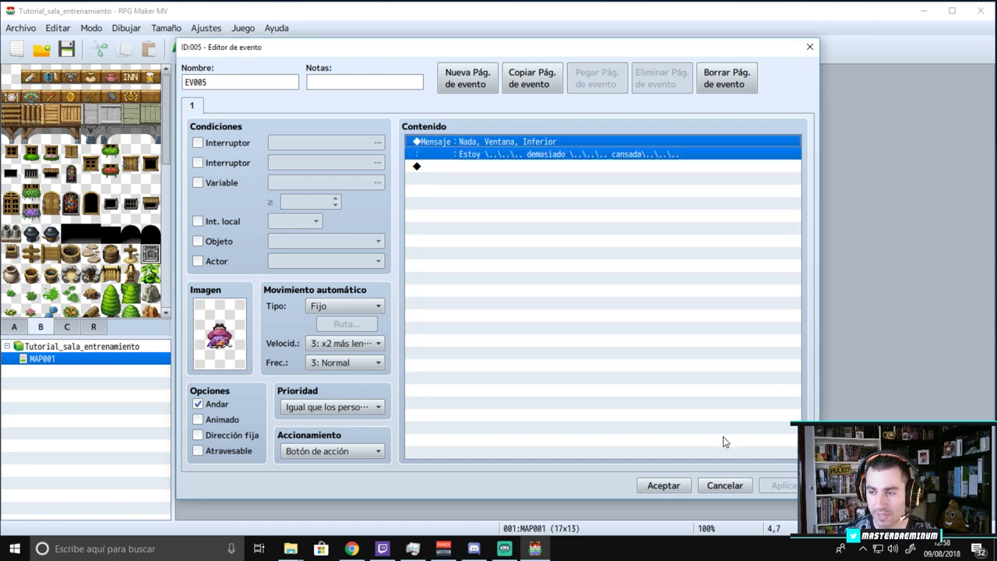
{"action": "left_click", "coordinate": [659, 489]}
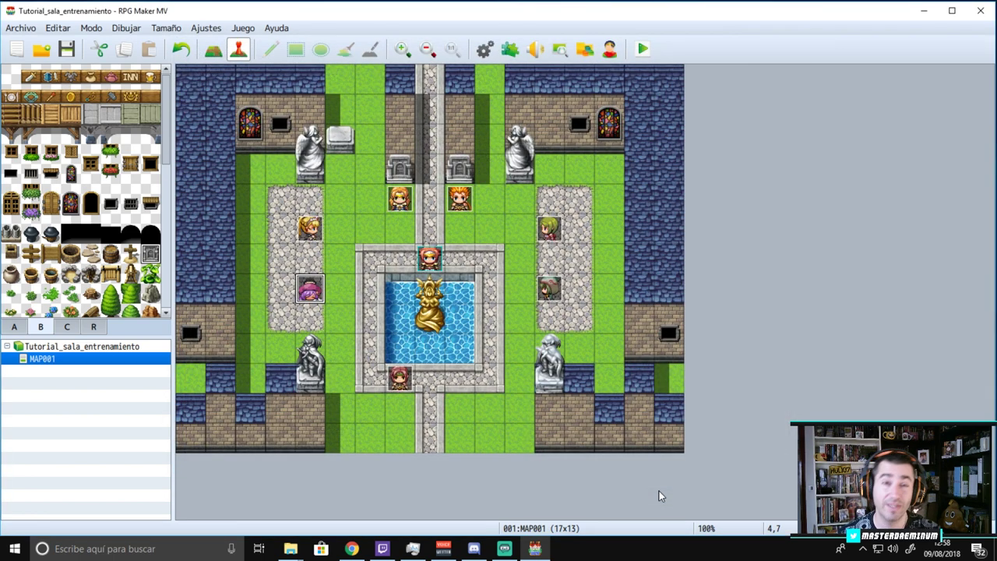
Step: Add a Show Message command to event EV004 with the lines "Yo hablo de seguido" and "Utilizando toda la linea"
{"action": "left_click", "coordinate": [309, 236]}
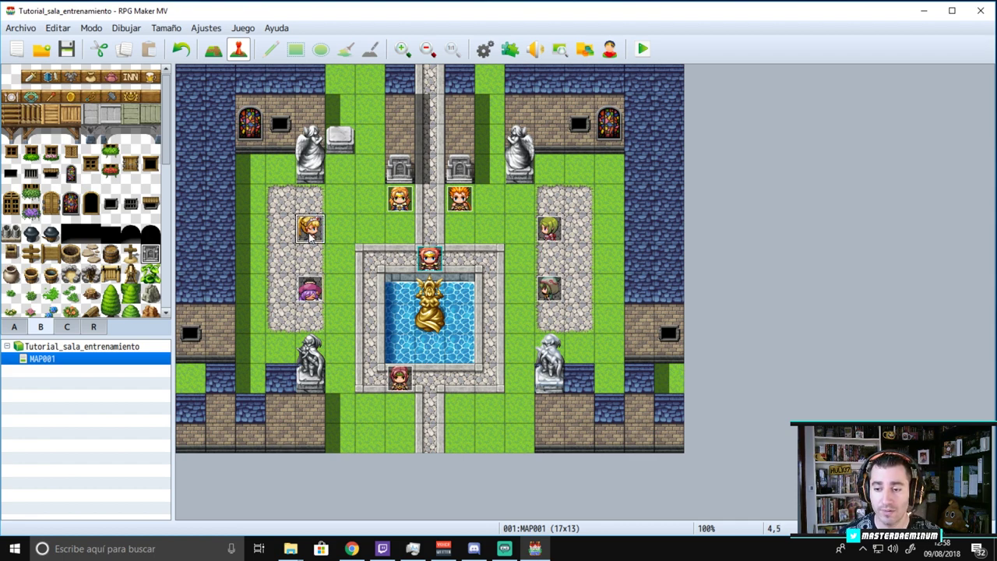
{"action": "double_click", "coordinate": [310, 236]}
{"action": "left_click", "coordinate": [492, 144]}
{"action": "double_click", "coordinate": [491, 143]}
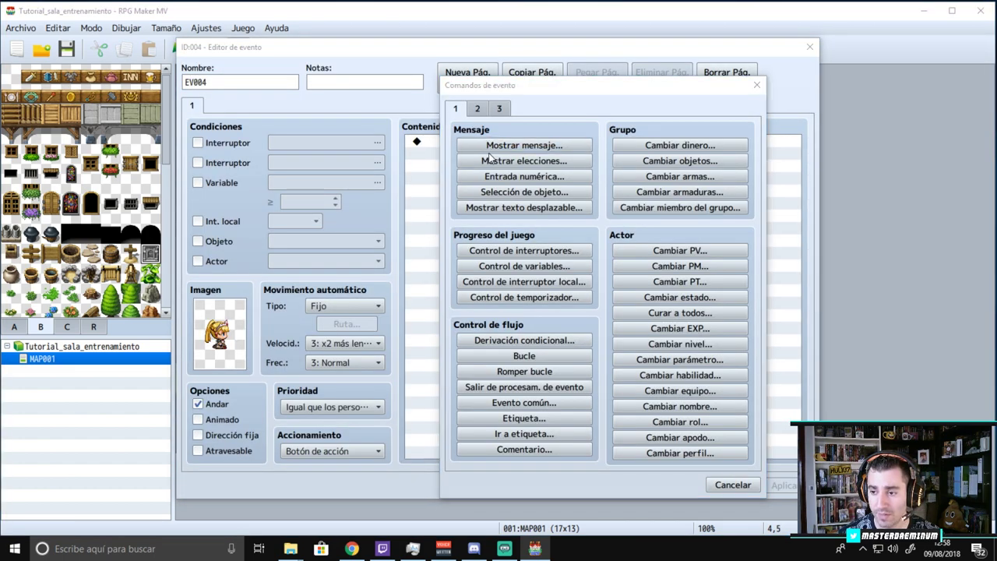
{"action": "left_click", "coordinate": [491, 146]}
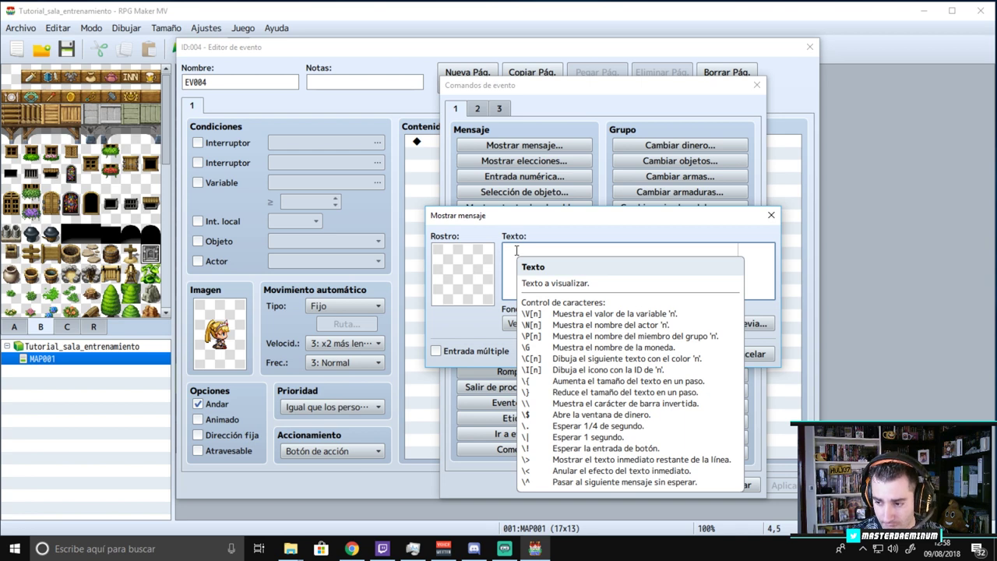
{"action": "type", "text": "Yo hablo d"}
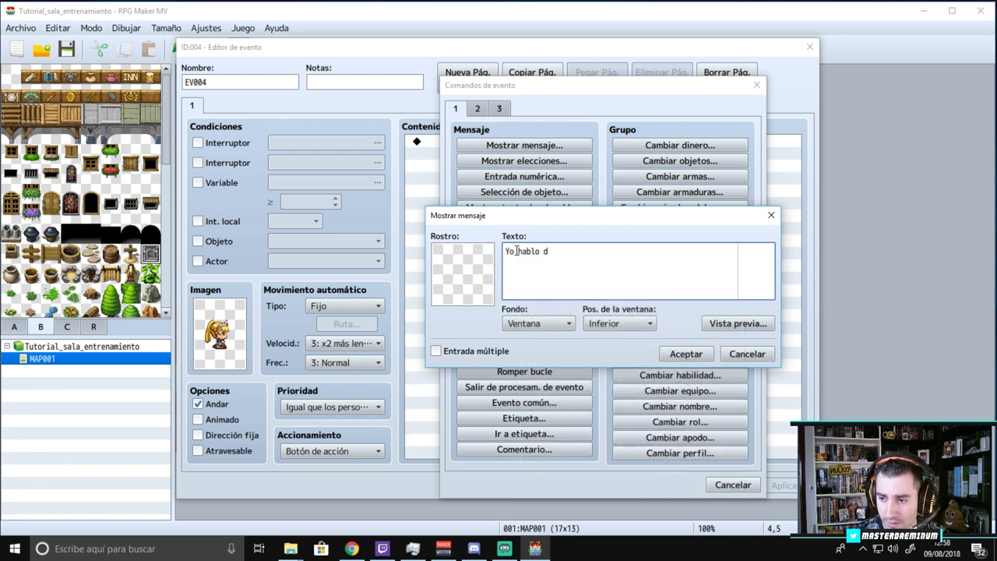
{"action": "type", "text": "e seguido"}
{"action": "key", "text": "Return"}
{"action": "type", "text": "Uti"}
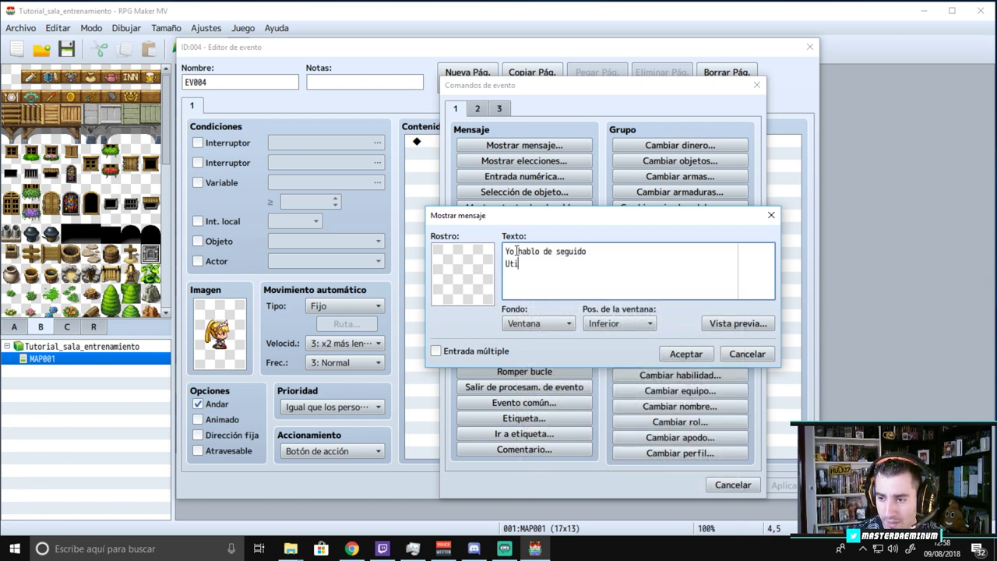
{"action": "type", "text": "lizando toda la linea"}
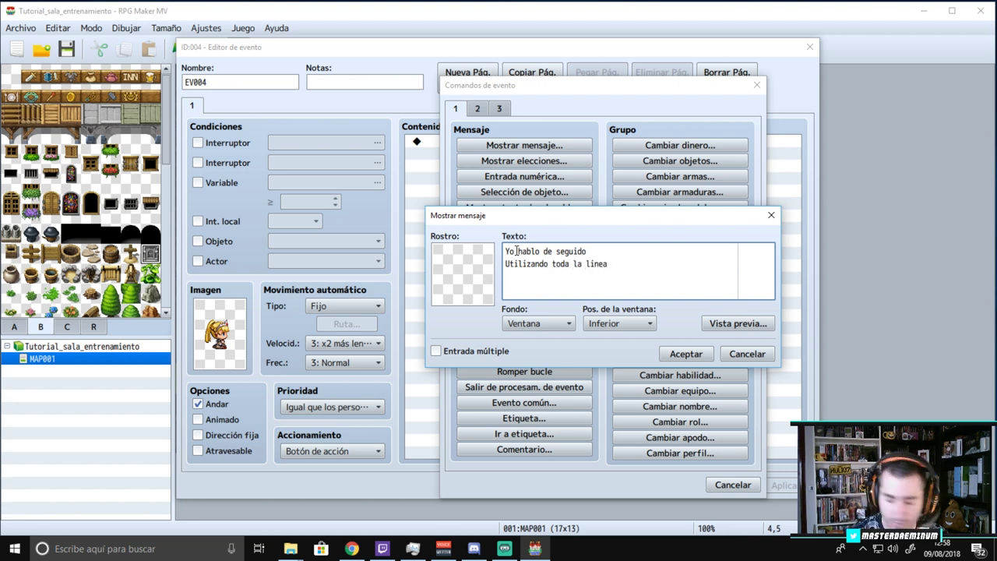
Step: Append the instant-text code \> to the end of the message's first line, preview the message and accept it
{"action": "key", "text": "Up"}
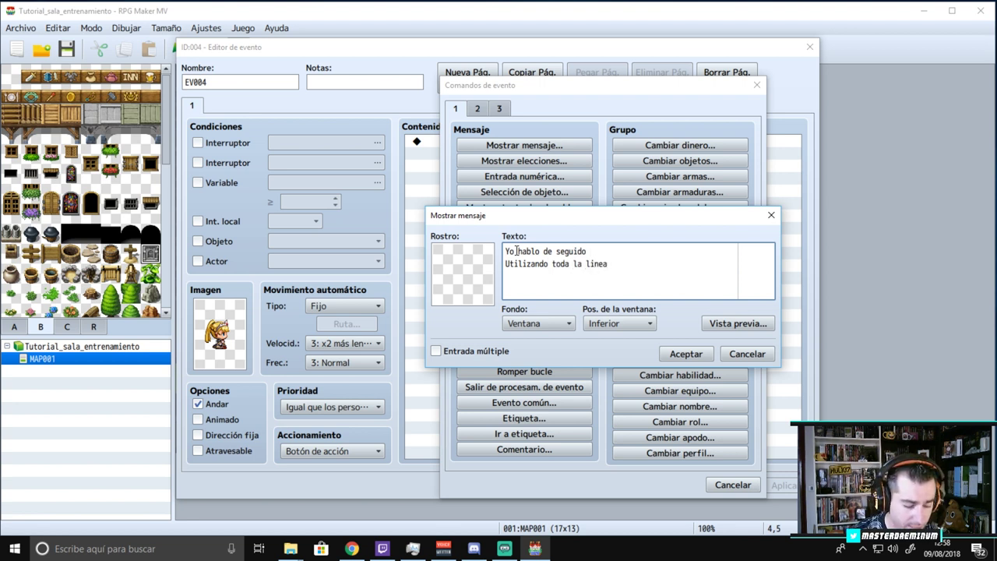
{"action": "type", "text": "\\>"}
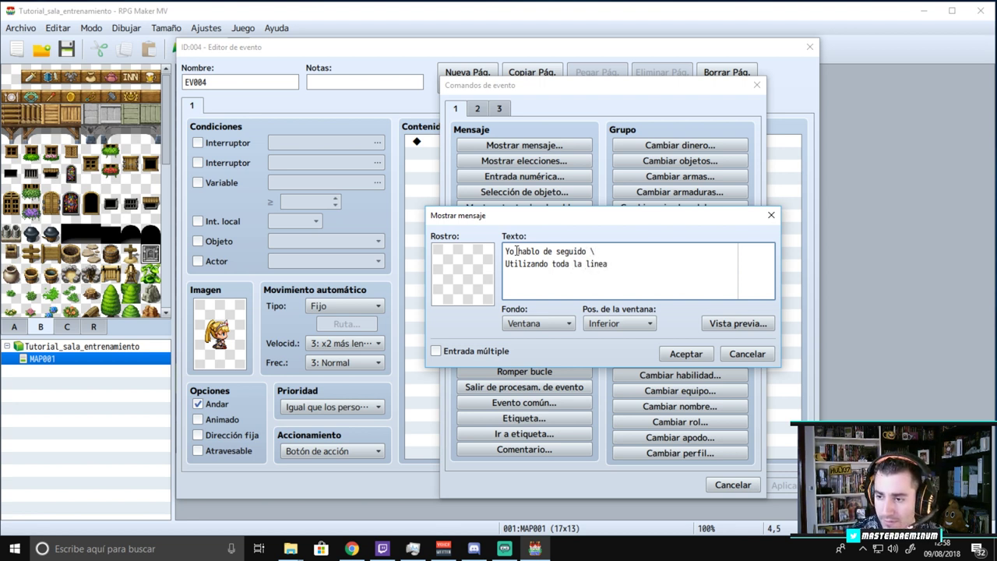
{"action": "left_click", "coordinate": [738, 323]}
{"action": "left_click", "coordinate": [821, 349]}
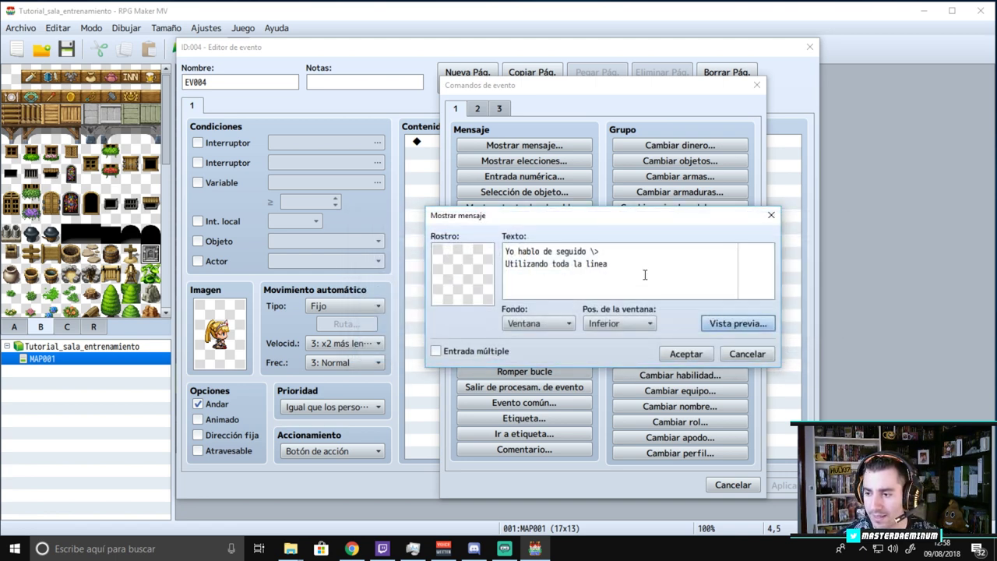
{"action": "left_click", "coordinate": [700, 353]}
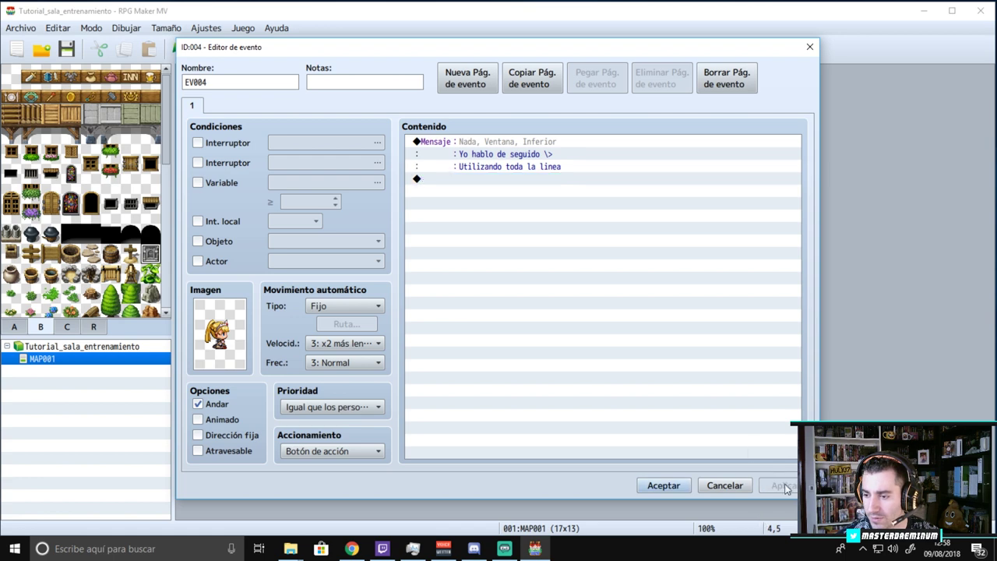
Step: Run a test of EV004's two-line message, advance through it and close the test window
{"action": "left_click", "coordinate": [486, 153]}
{"action": "right_click", "coordinate": [487, 150]}
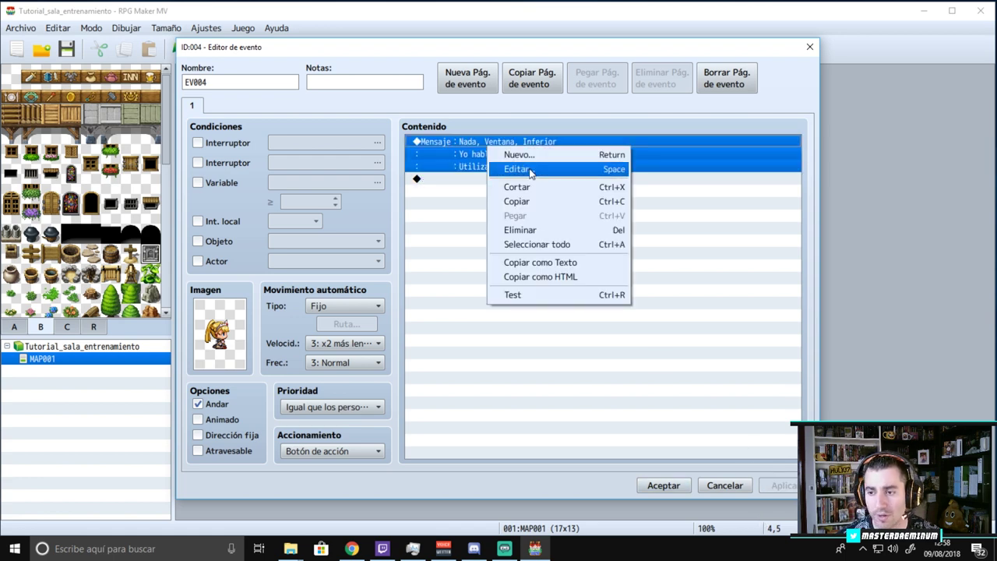
{"action": "left_click", "coordinate": [537, 294]}
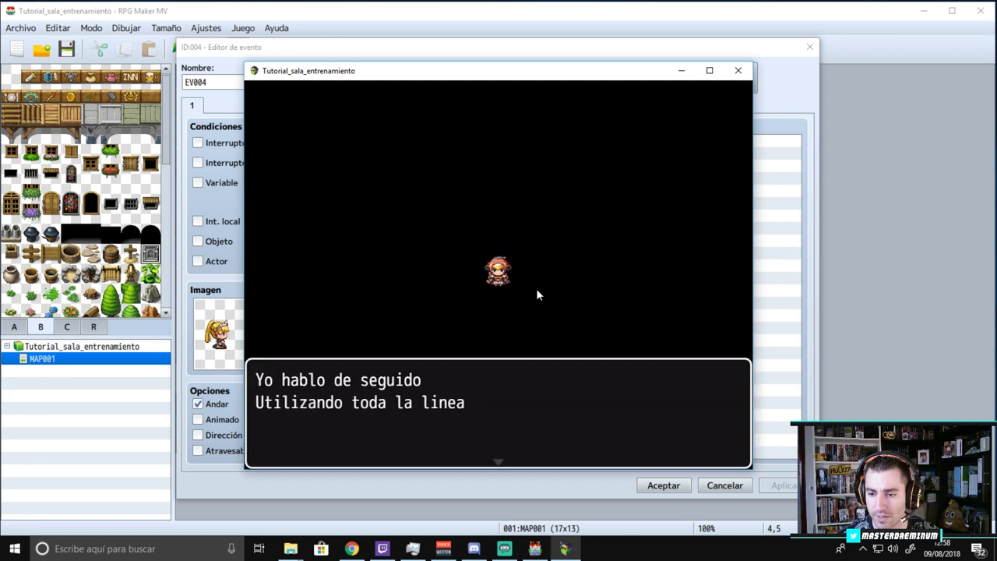
{"action": "left_click", "coordinate": [524, 445]}
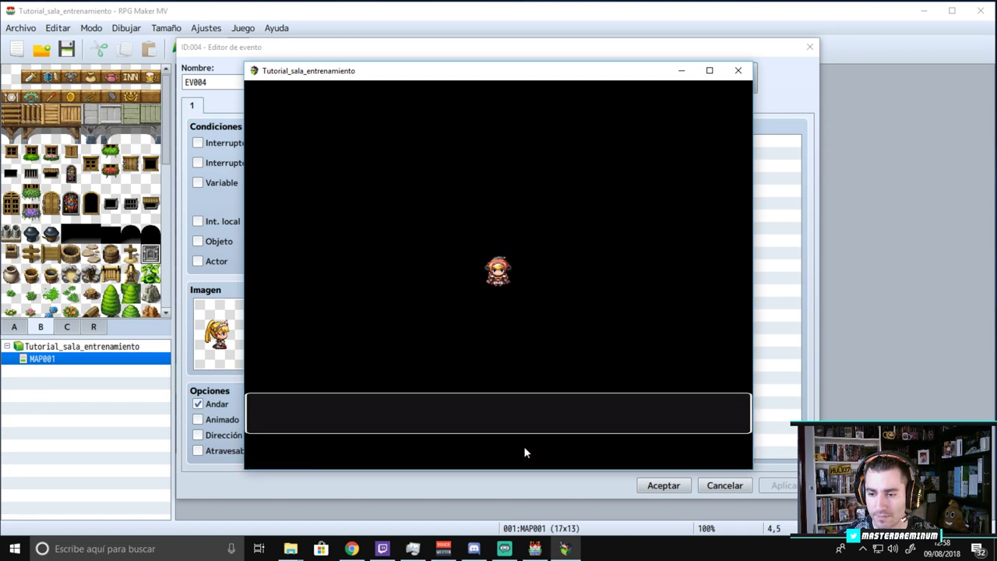
{"action": "left_click", "coordinate": [738, 70]}
Step: Reopen EV004's message and move the \> code from the end to the start of the first line
{"action": "right_click", "coordinate": [443, 145]}
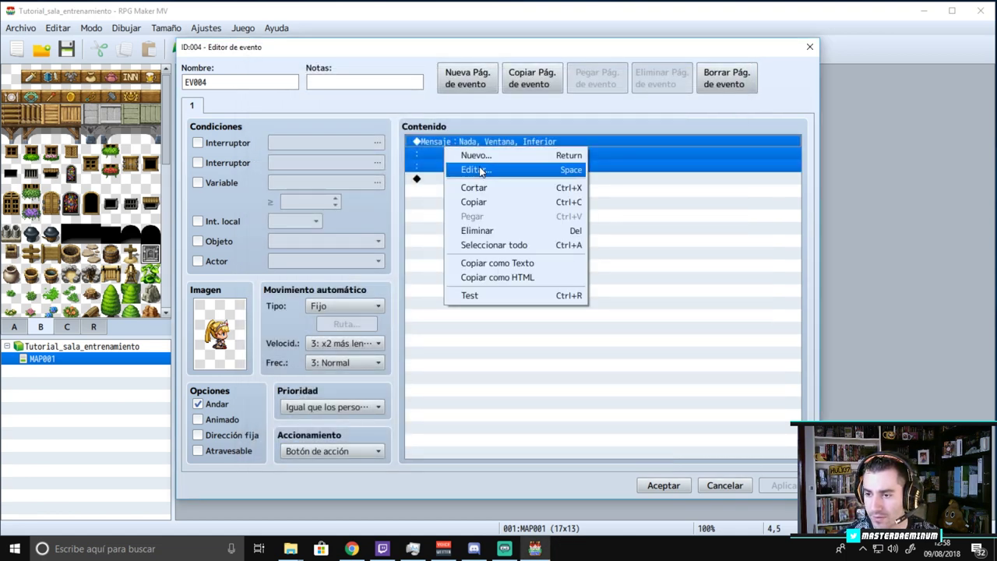
{"action": "left_click", "coordinate": [480, 169]}
{"action": "left_click", "coordinate": [597, 252]}
{"action": "key", "text": "BackSpace"}
{"action": "key", "text": "BackSpace"}
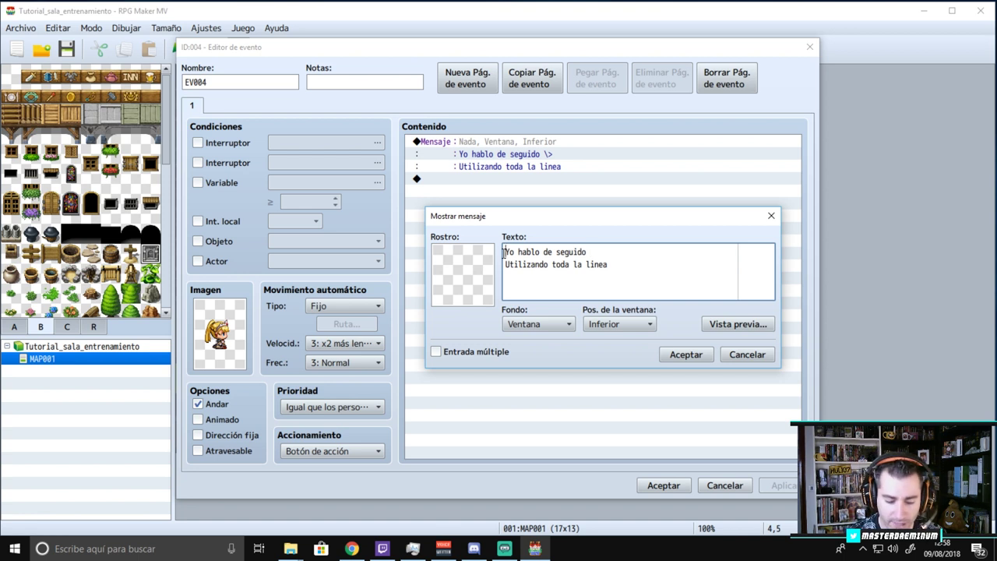
{"action": "left_click", "coordinate": [504, 252]}
{"action": "type", "text": "\\>"}
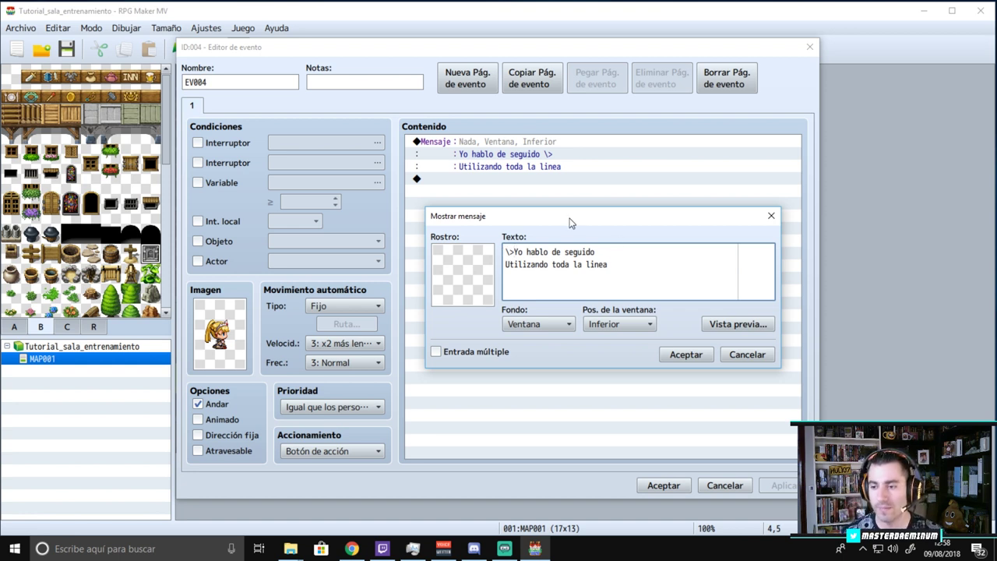
Step: Add a third line "Lorem ipsum dolor sit amet adescep...." to the message, preview it and accept the changes
{"action": "left_click", "coordinate": [638, 258]}
{"action": "key", "text": "Return"}
{"action": "type", "text": "Lorem i"}
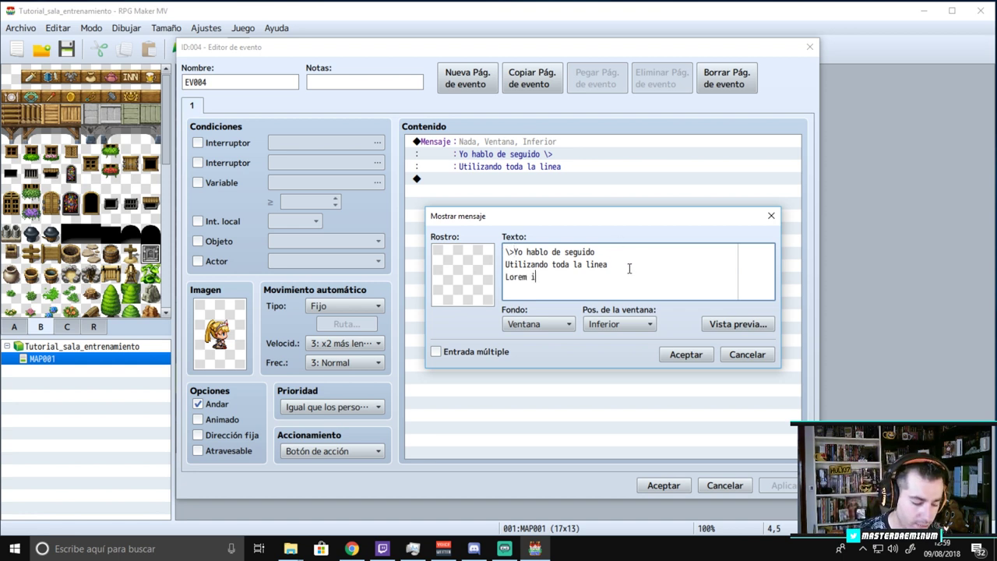
{"action": "type", "text": "psum dolor "}
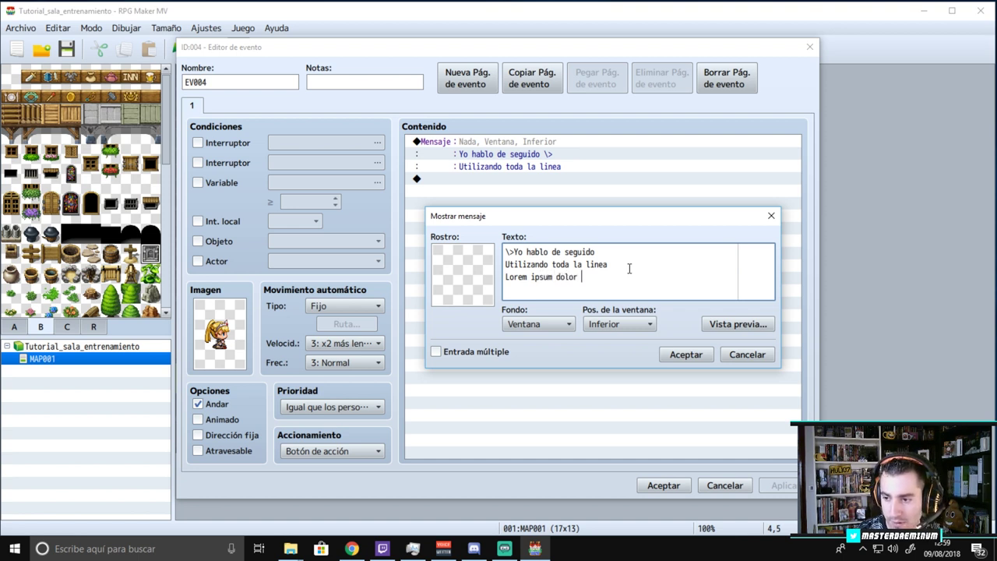
{"action": "type", "text": "sit amet ades"}
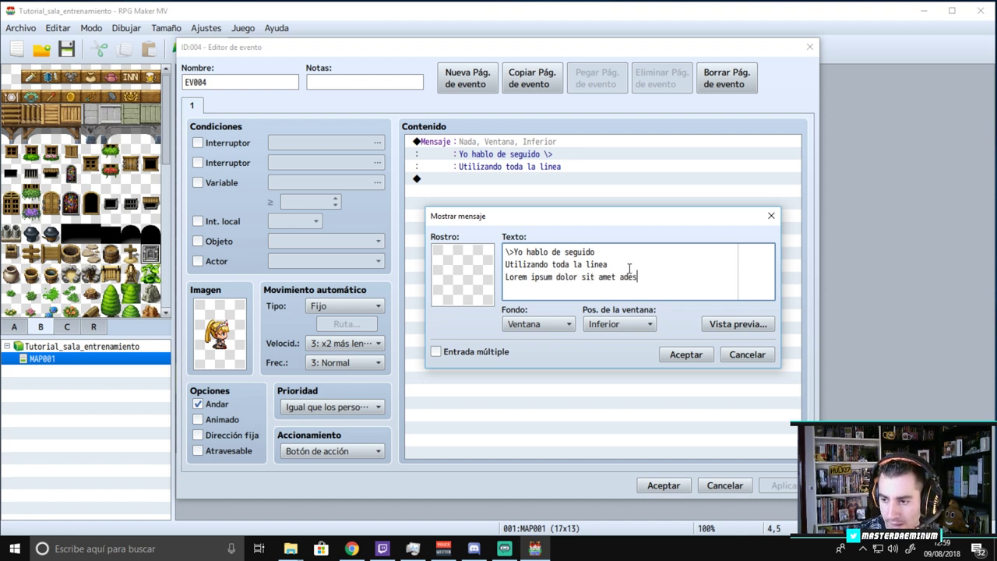
{"action": "type", "text": "cep...."}
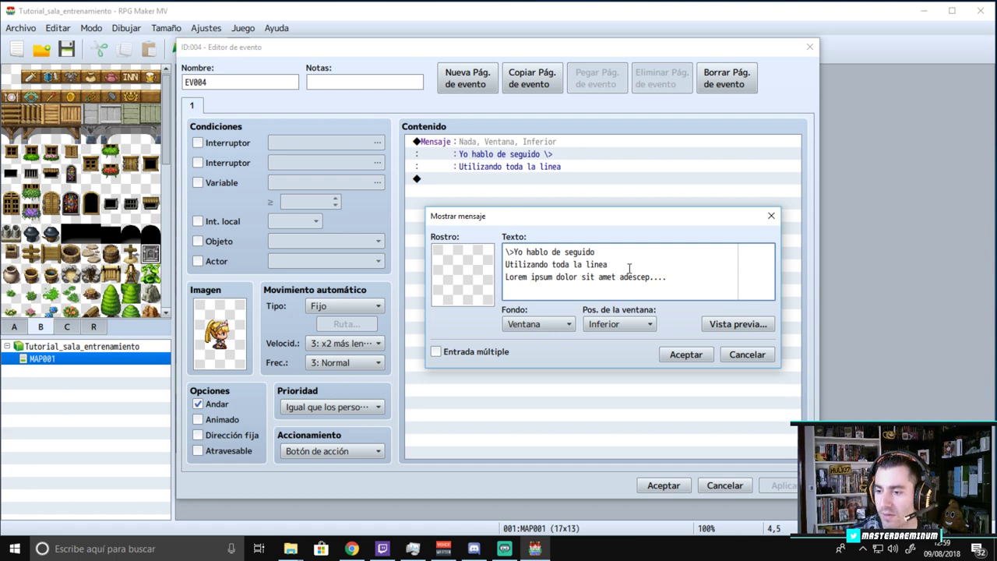
{"action": "left_click", "coordinate": [738, 324]}
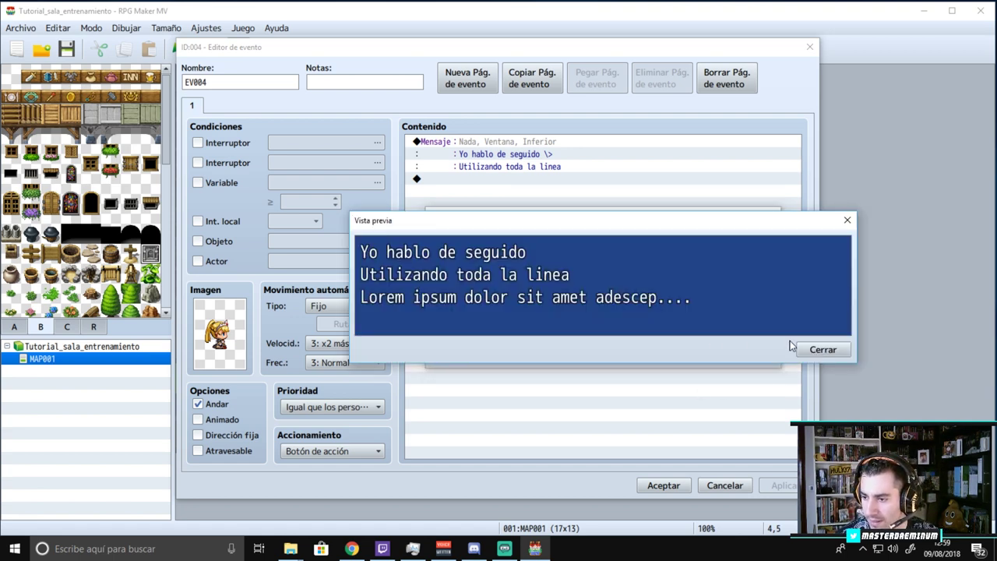
{"action": "left_click", "coordinate": [818, 349]}
{"action": "left_click", "coordinate": [703, 355]}
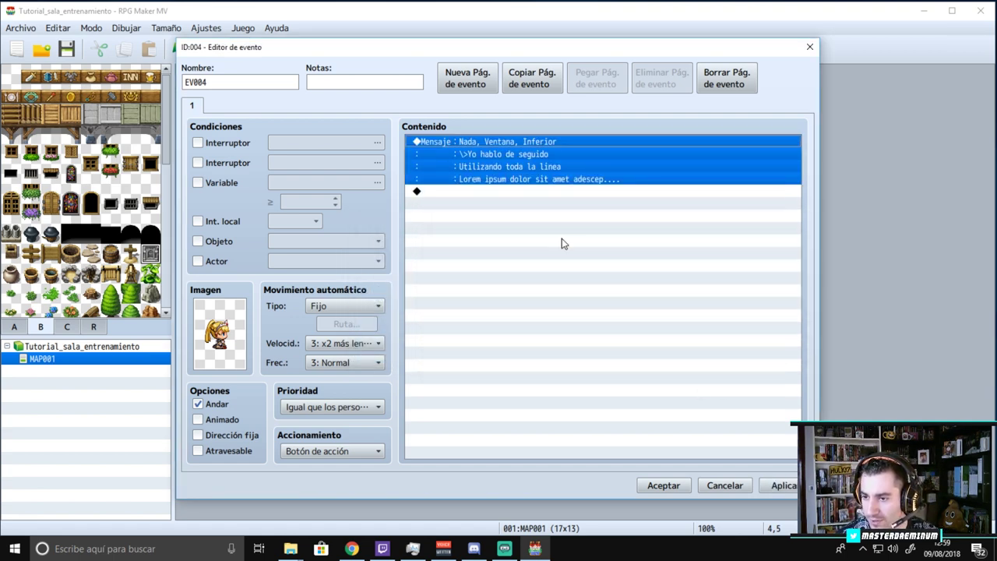
Step: Run a test of EV004's three-line message with the leading \> code and close the test window
{"action": "right_click", "coordinate": [486, 148]}
{"action": "left_click", "coordinate": [513, 296]}
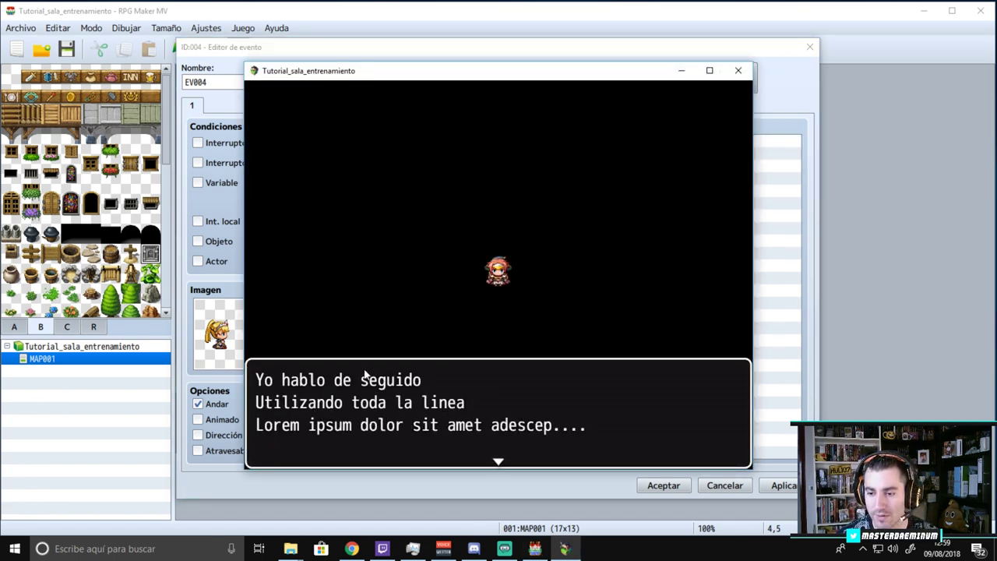
{"action": "left_click", "coordinate": [738, 70]}
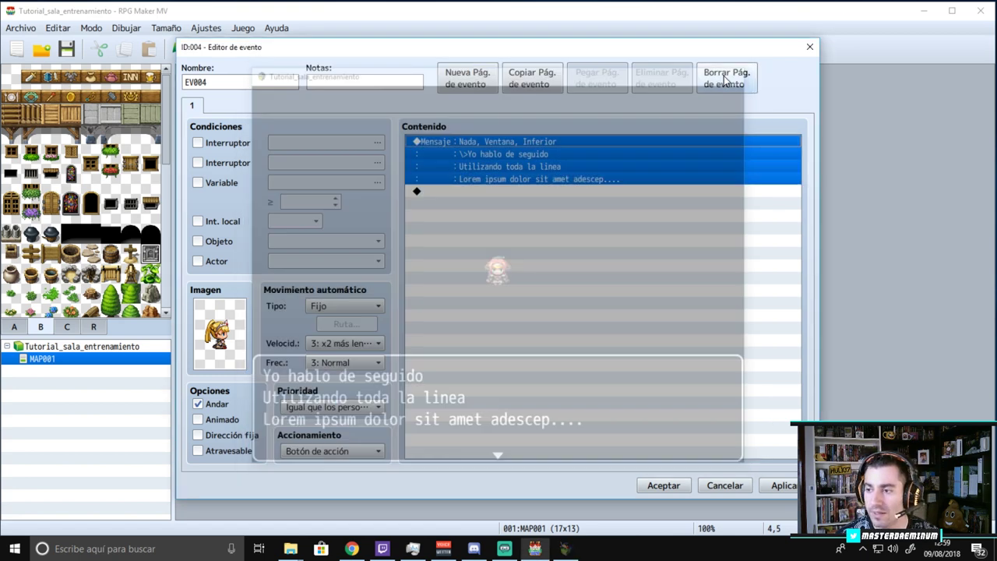
Step: Append the no-wait code \^ to the end of the message's third line, then save the message and event EV004
{"action": "right_click", "coordinate": [449, 141]}
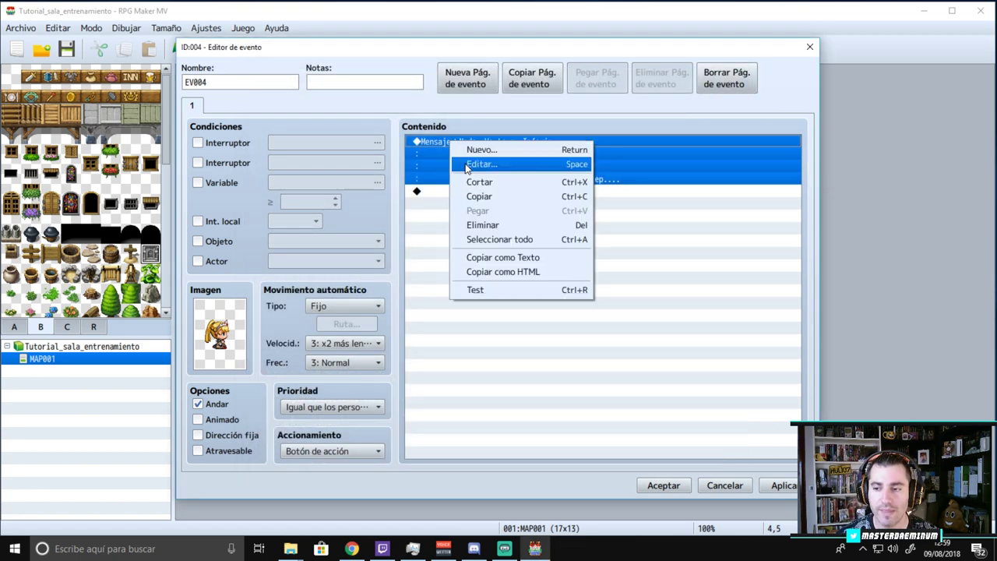
{"action": "left_click", "coordinate": [479, 164]}
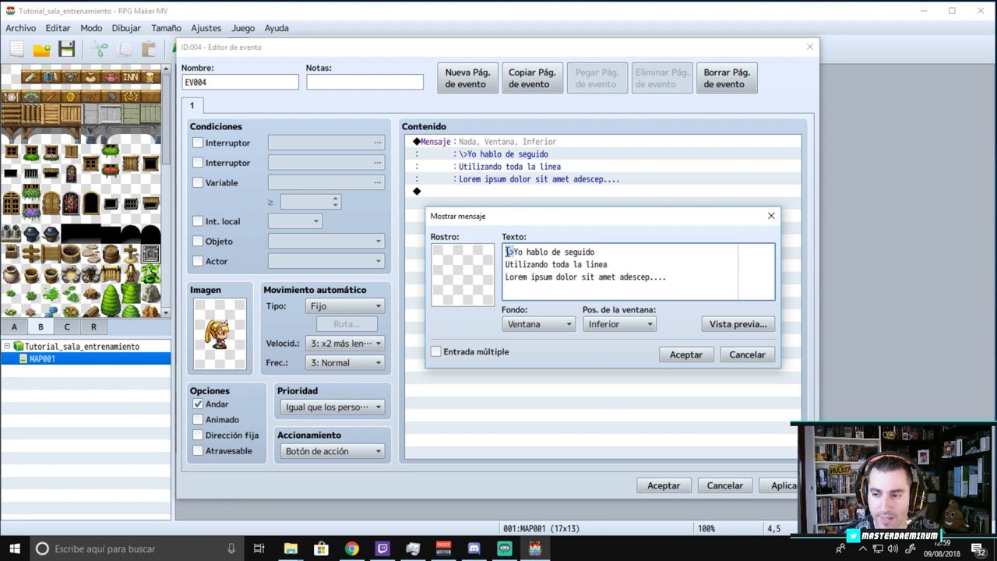
{"action": "mouse_move", "coordinate": [508, 251]}
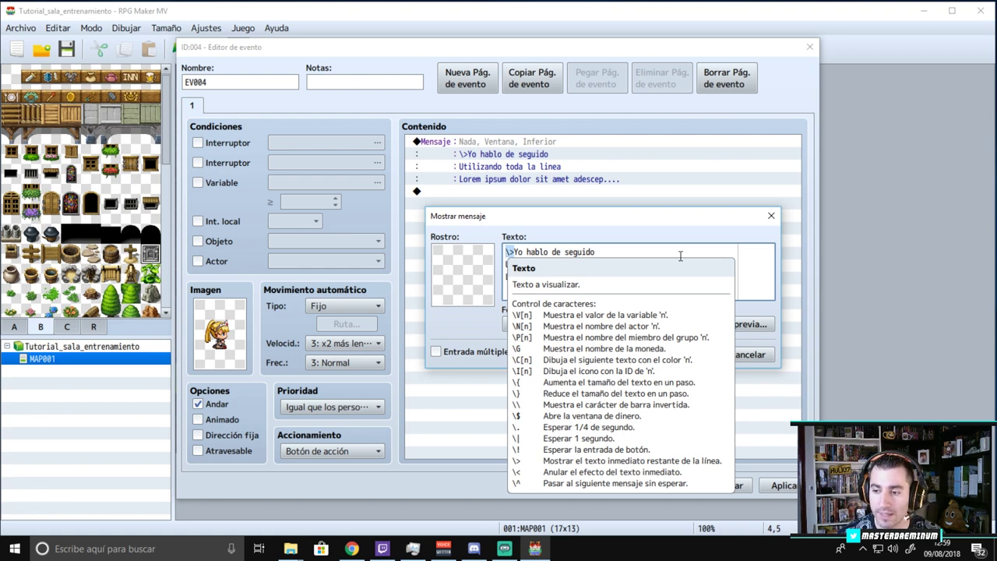
{"action": "left_click", "coordinate": [702, 282]}
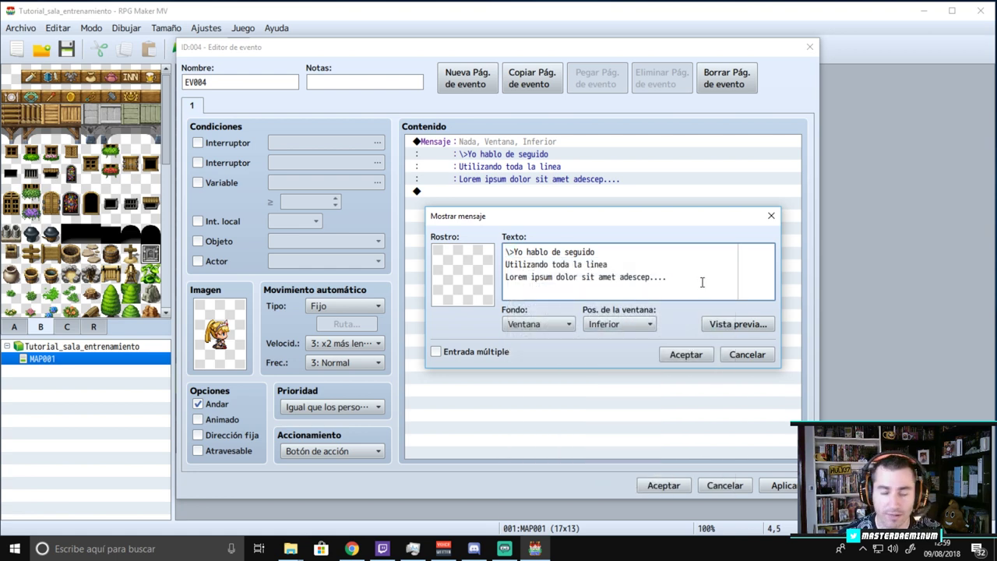
{"action": "type", "text": "\\"}
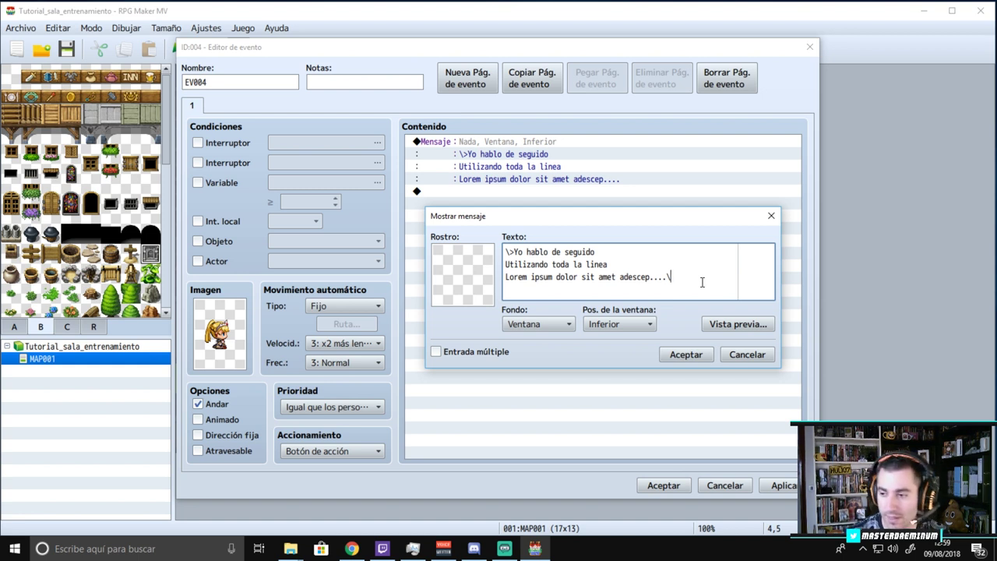
{"action": "type", "text": "^"}
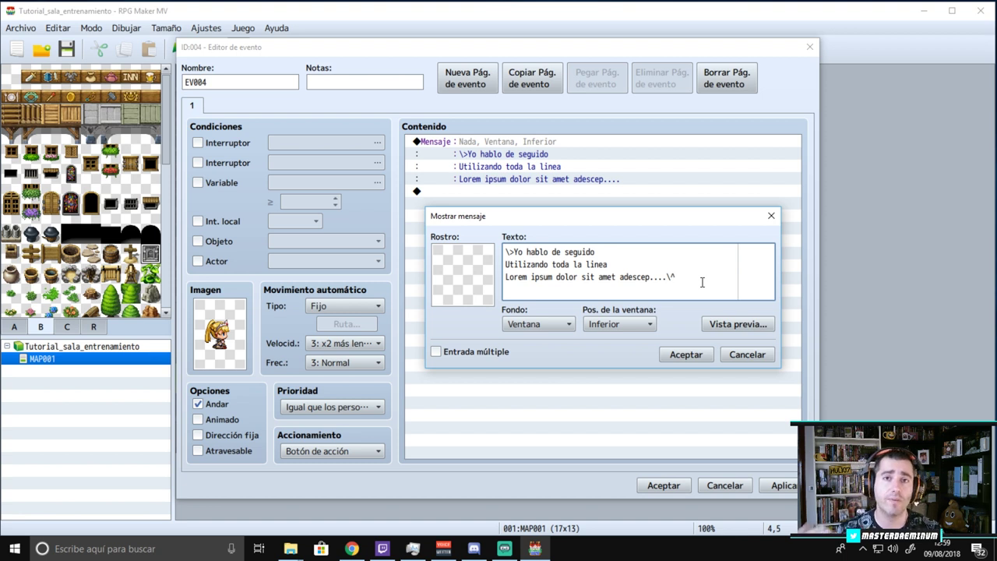
{"action": "left_click", "coordinate": [676, 355]}
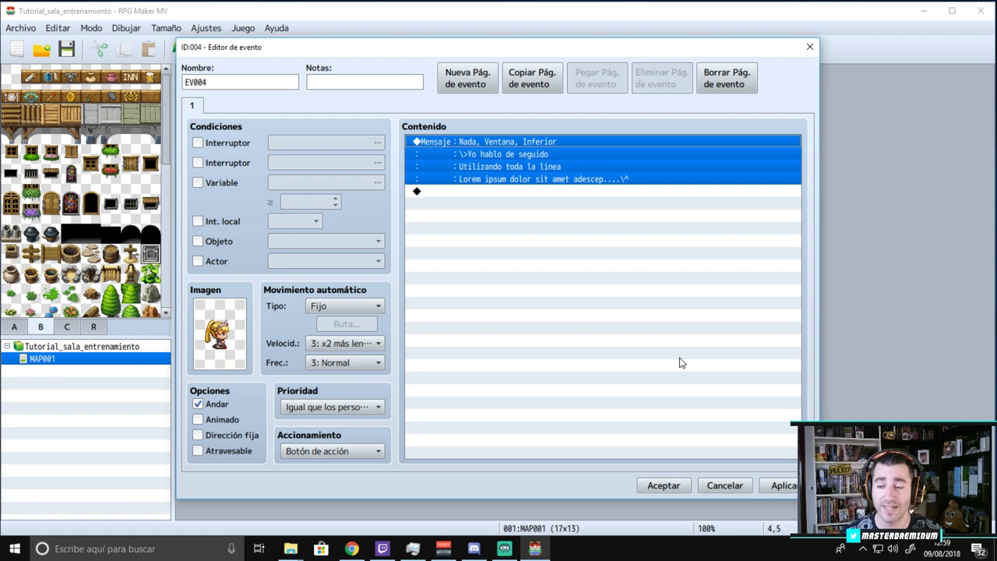
{"action": "left_click", "coordinate": [664, 486]}
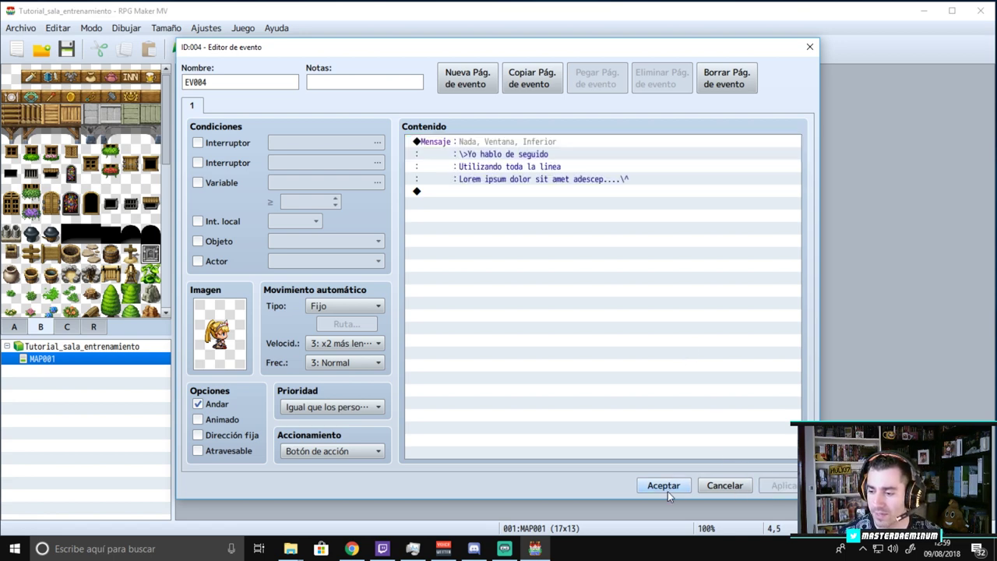